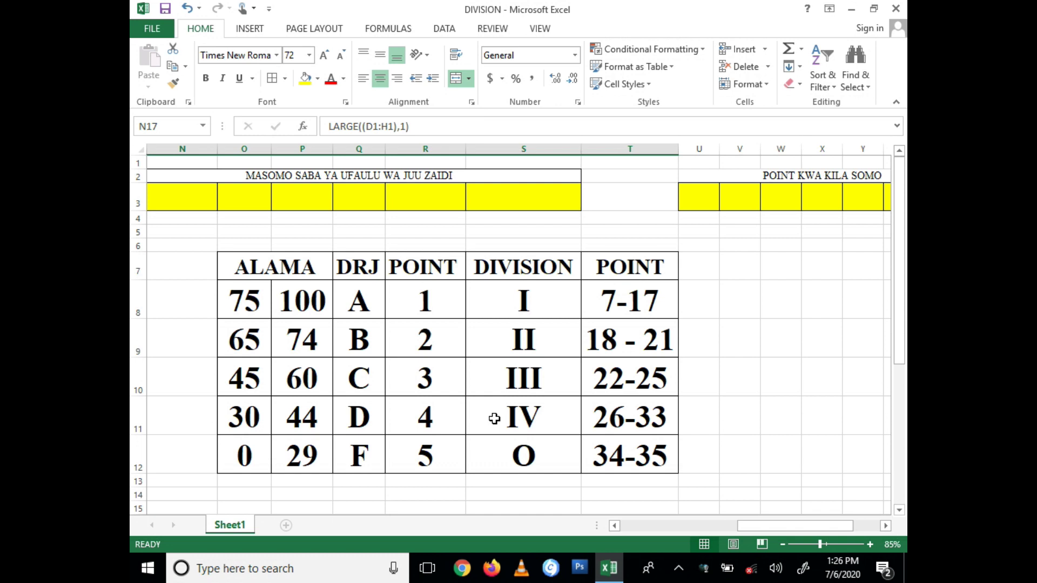
Review the grade, point and division table and the sample LARGE((D1:H1),1) formula below it.
mouse_move(795, 524)
mouse_down()
mouse_move(770, 523)
mouse_move(779, 523)
mouse_up()
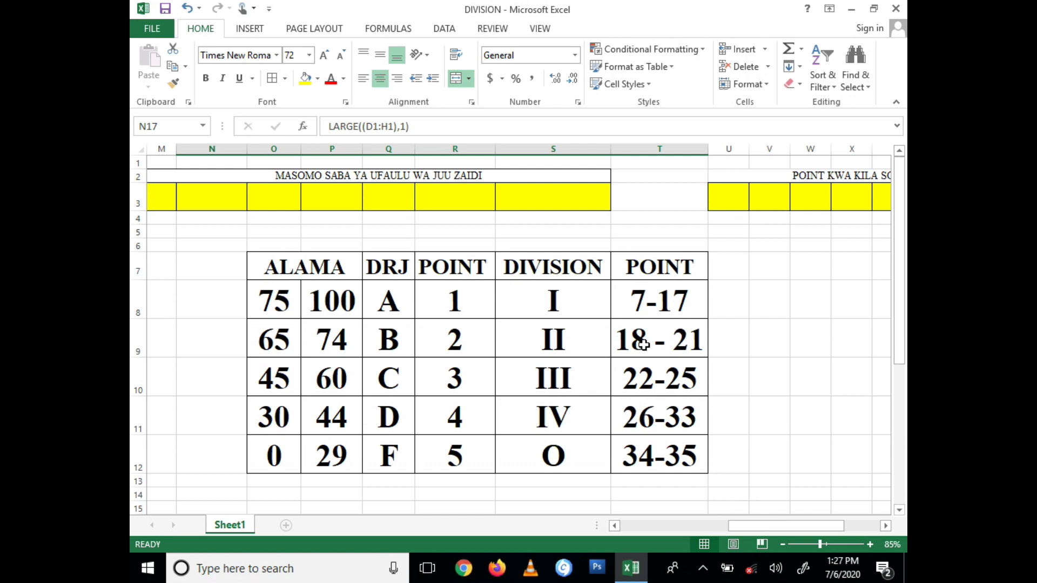
scroll(643, 345, down, 1)
scroll(642, 343, up, 1)
scroll(644, 341, down, 1)
scroll(644, 341, down, 4)
scroll(644, 341, up, 5)
scroll(643, 340, down, 3)
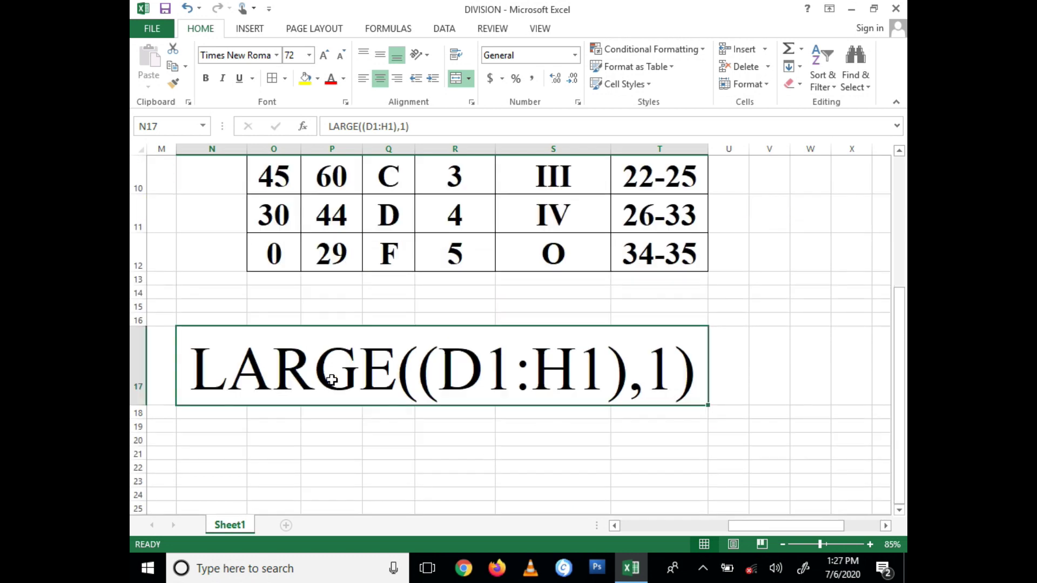
scroll(403, 435, down, 1)
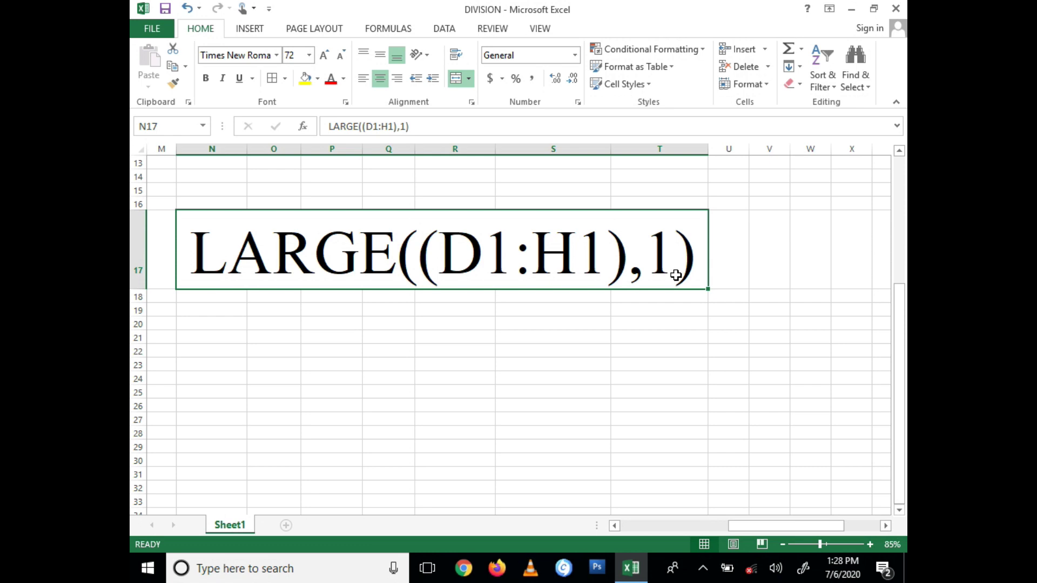
scroll(676, 276, up, 4)
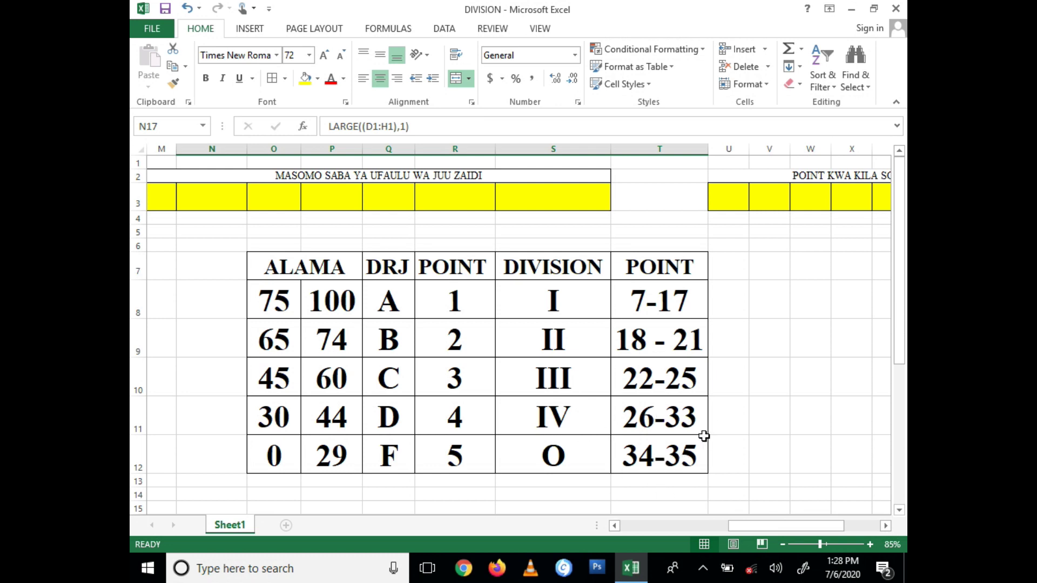
Look over the yellow row 3 cells under MASOMO SABA YA UFAULU WA JUU ZAIDI.
drag(823, 526, 743, 522)
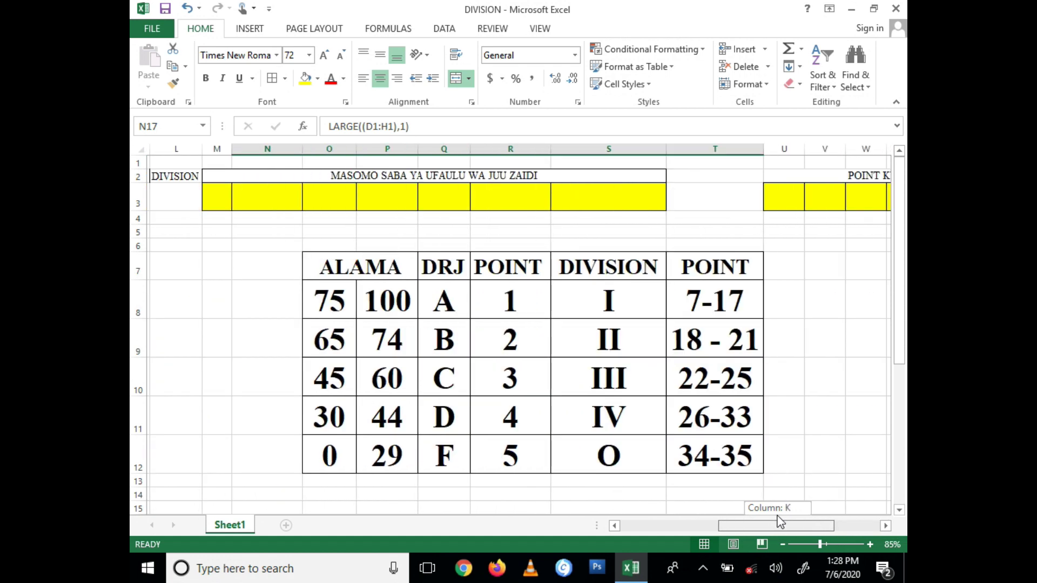
click(261, 197)
click(222, 196)
click(248, 199)
click(460, 201)
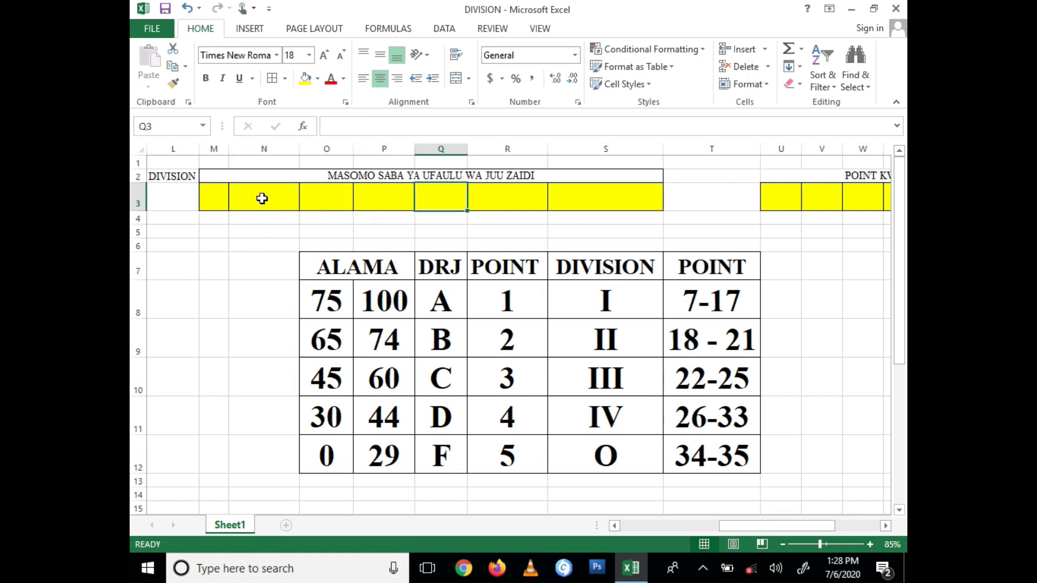
click(222, 192)
click(255, 201)
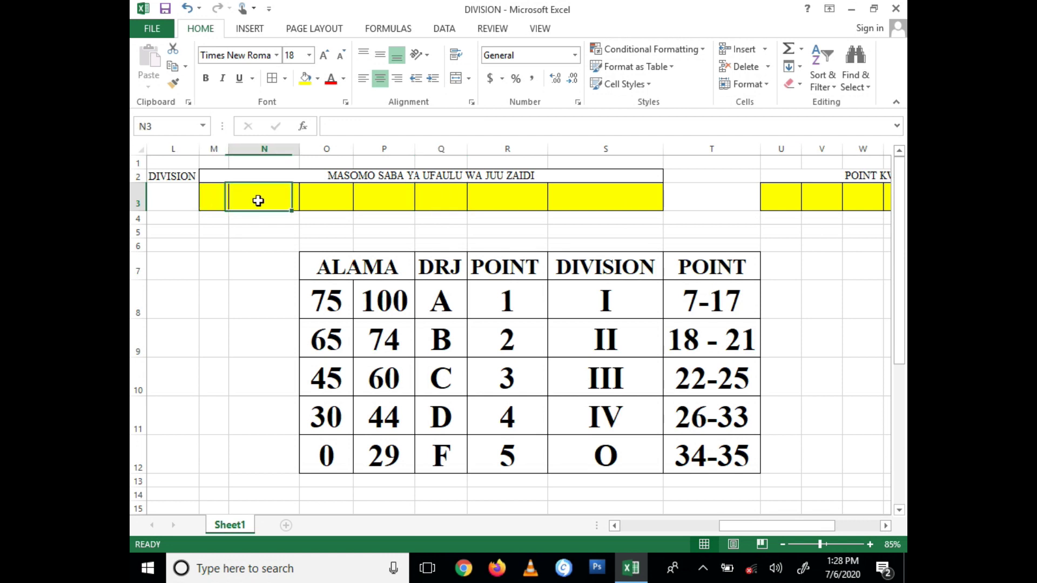
click(318, 201)
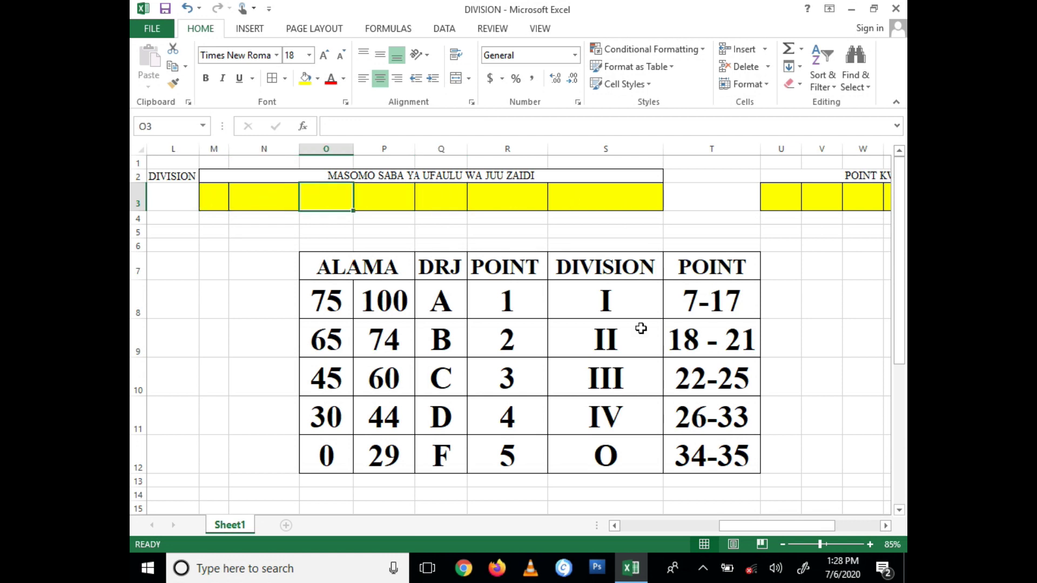
Look over the yellow row 3 cells under POINT KWA KILA SOMO.
drag(766, 526, 792, 535)
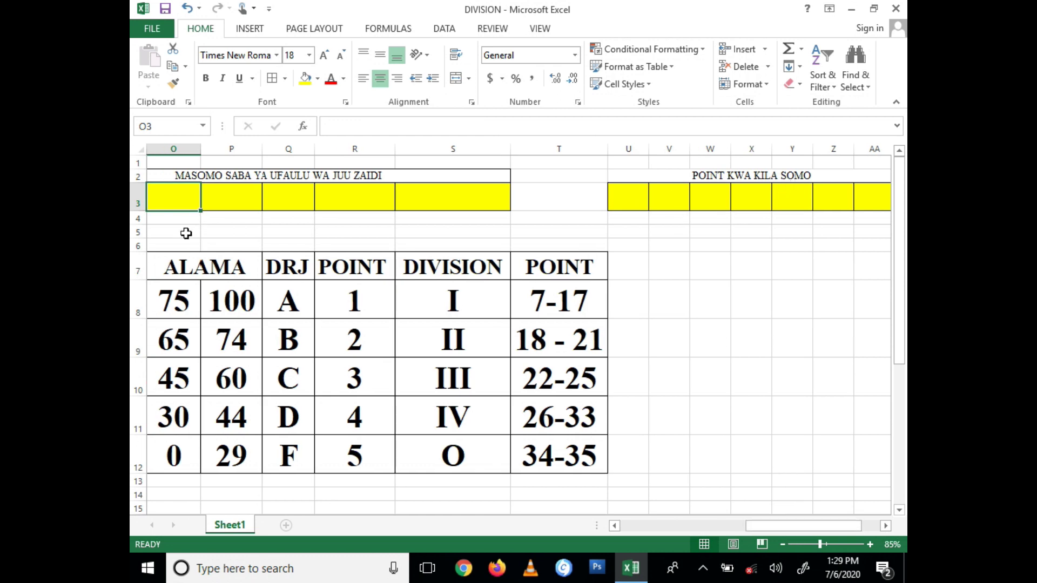
click(633, 202)
click(683, 200)
click(710, 197)
click(752, 197)
click(826, 196)
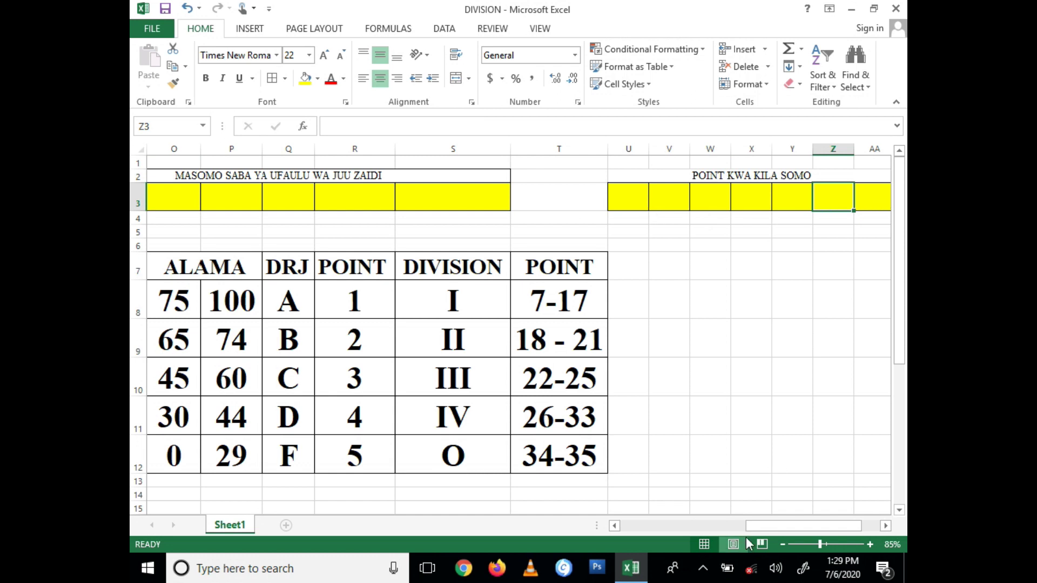
drag(775, 524, 796, 524)
Start a LARGE formula in M3 with the math, biology and chemistry scores J3, I3 and H3 in a nested array.
drag(844, 531, 705, 522)
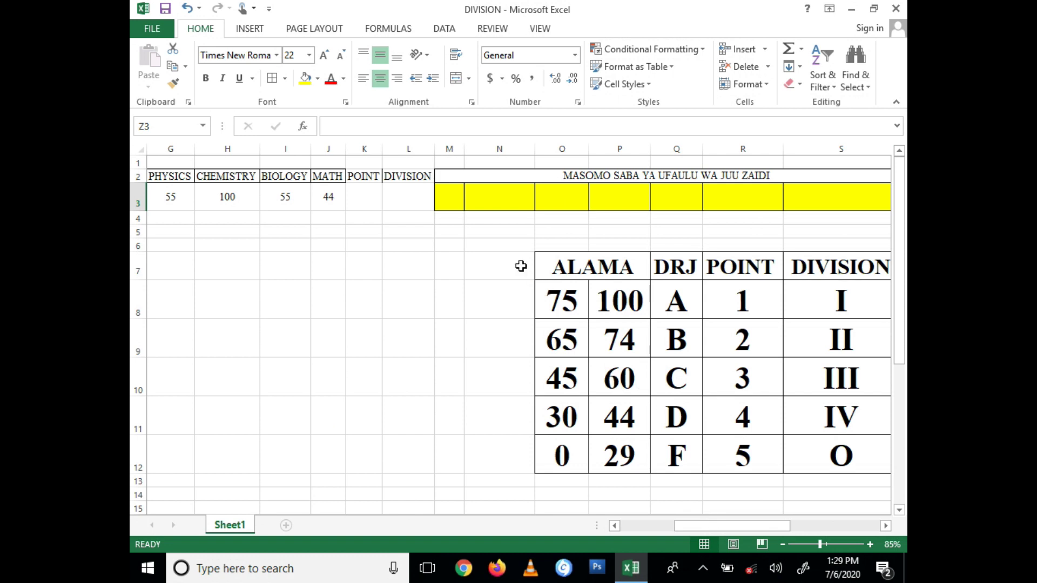
click(451, 202)
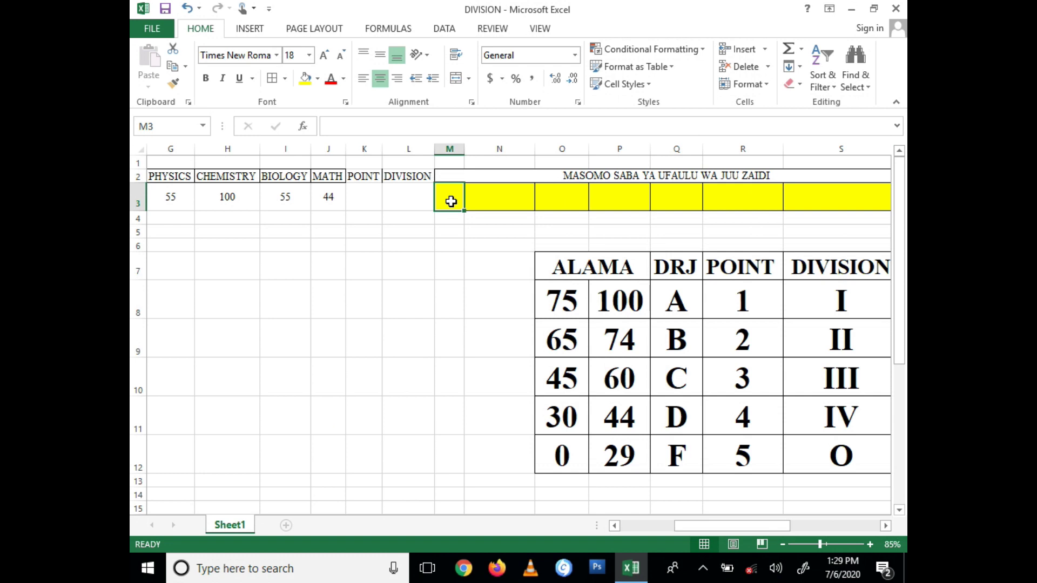
text(=LARGE)
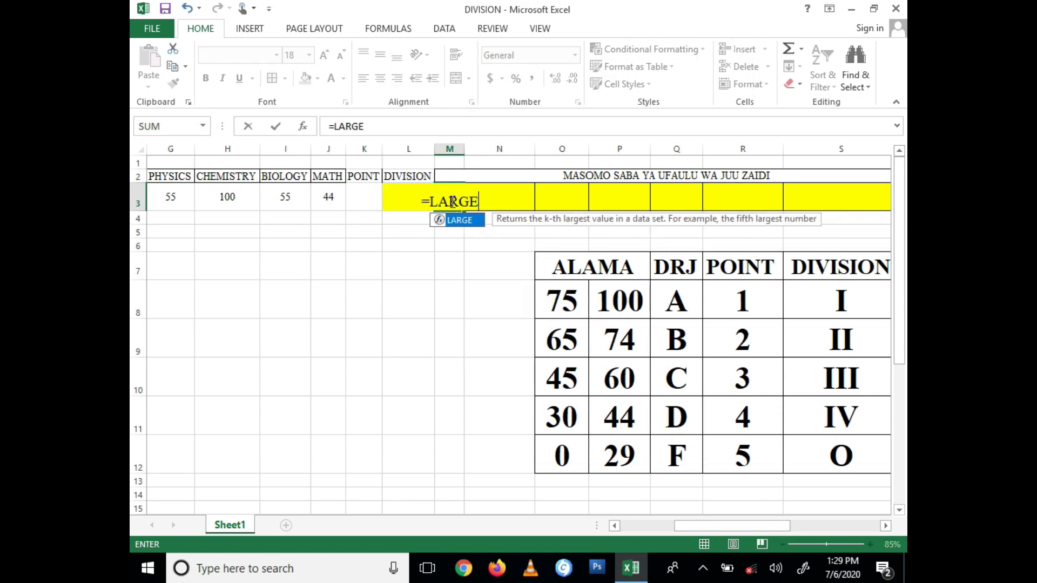
text((()
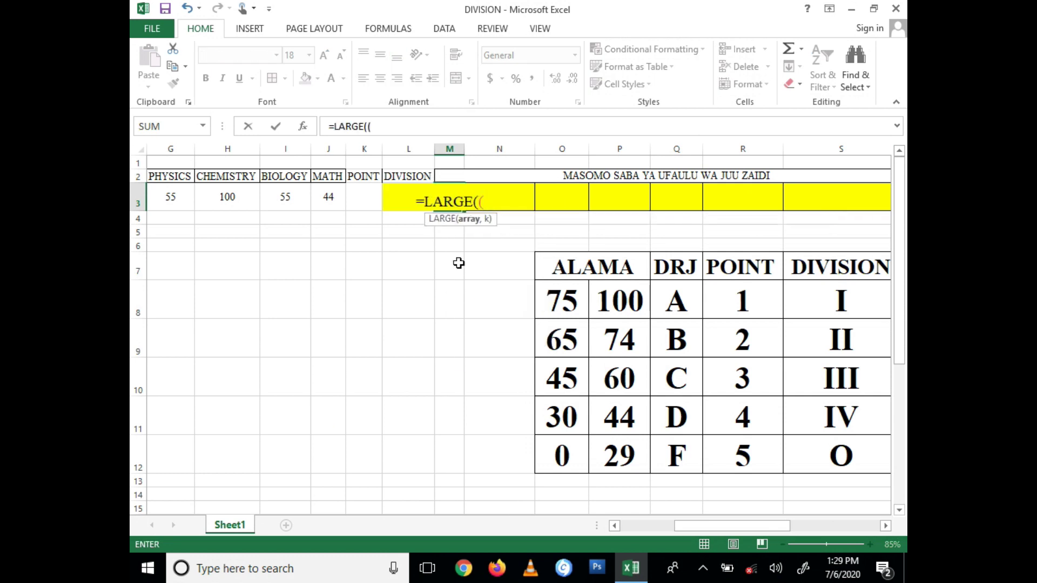
click(324, 194)
text(,)
click(276, 201)
text(,)
click(212, 200)
text(,)
Add the remaining subject scores F3, G3, E3, D3, C3 and B3 to the LARGE formula's array.
click(171, 197)
click(643, 528)
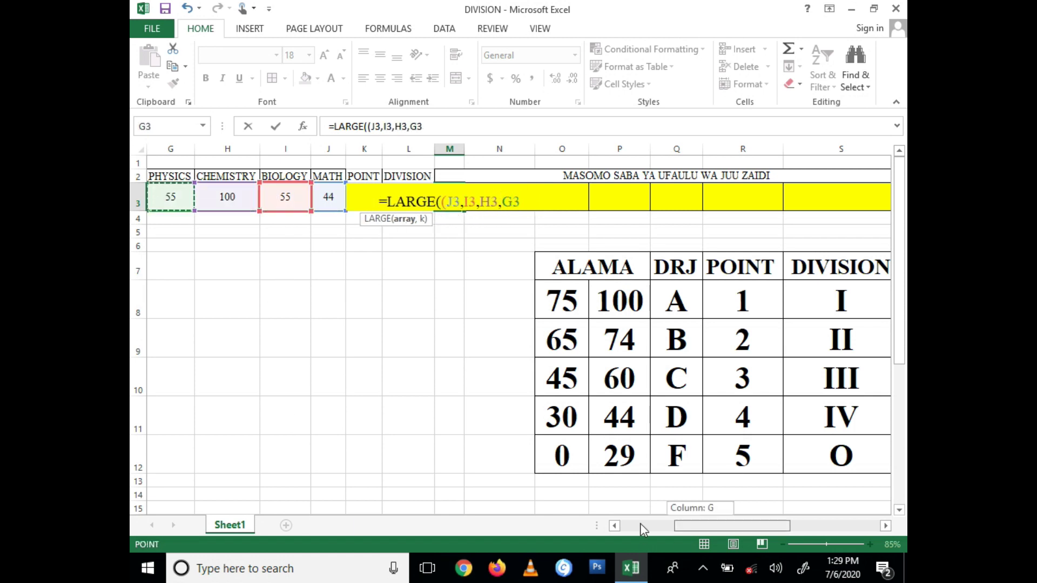
click(441, 198)
text(,)
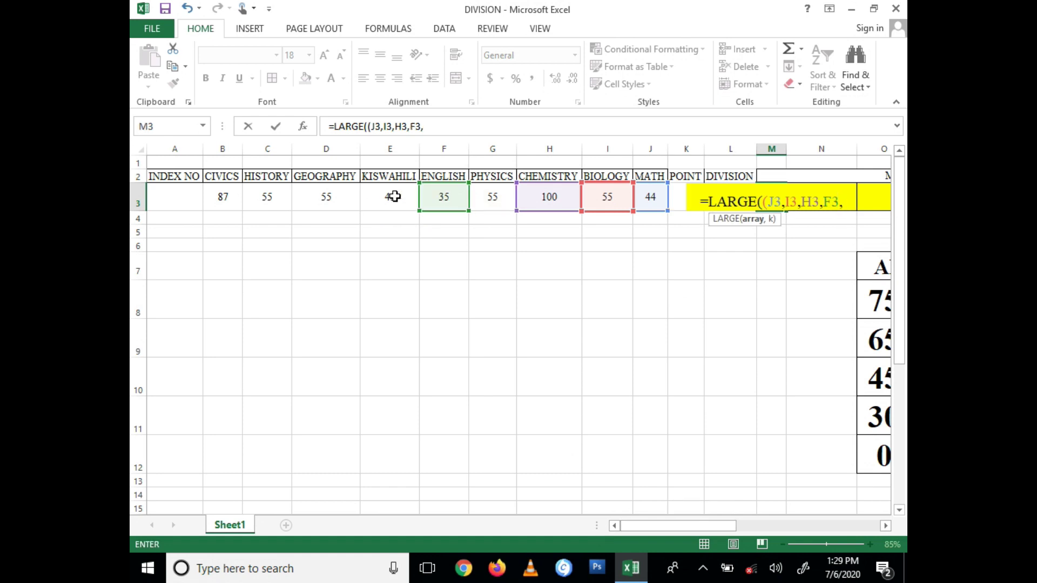
click(491, 197)
text(,)
click(386, 196)
text(,)
click(326, 197)
text(,)
click(277, 200)
text(,)
click(231, 199)
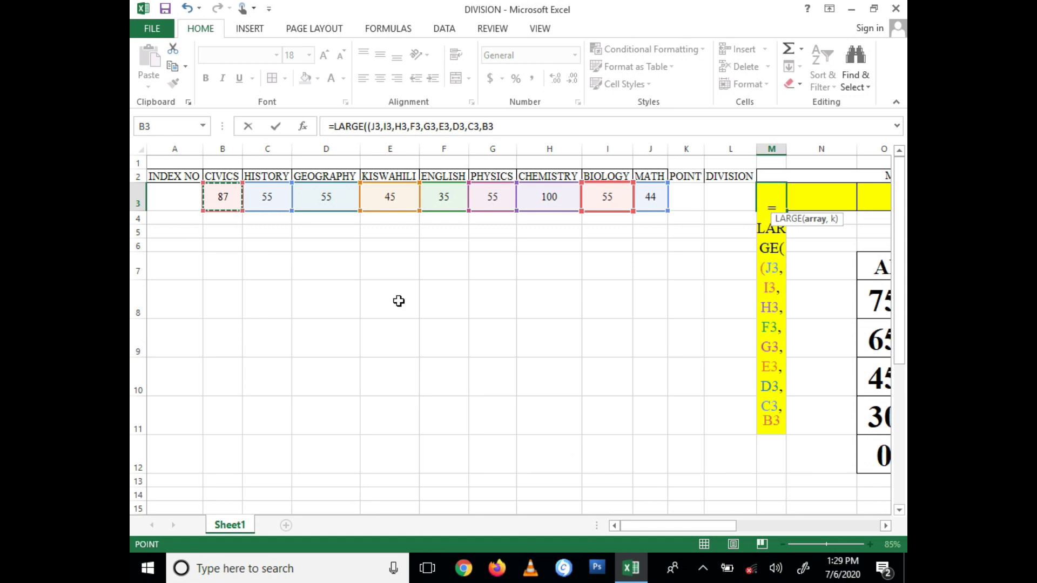
Close the array, finish the M3 formula with rank 1, and middle-align the cell vertically.
text())
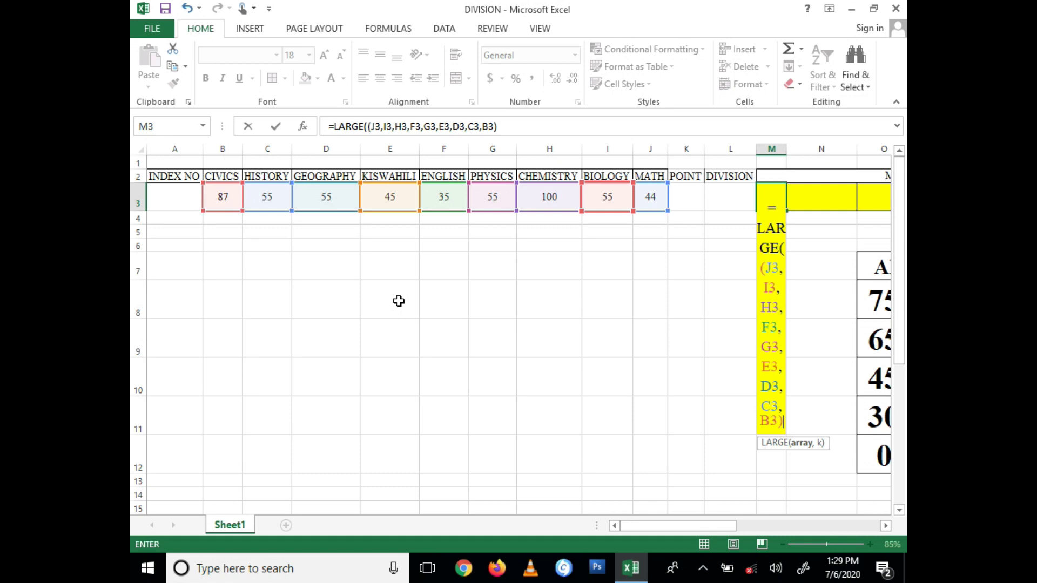
text(,1)
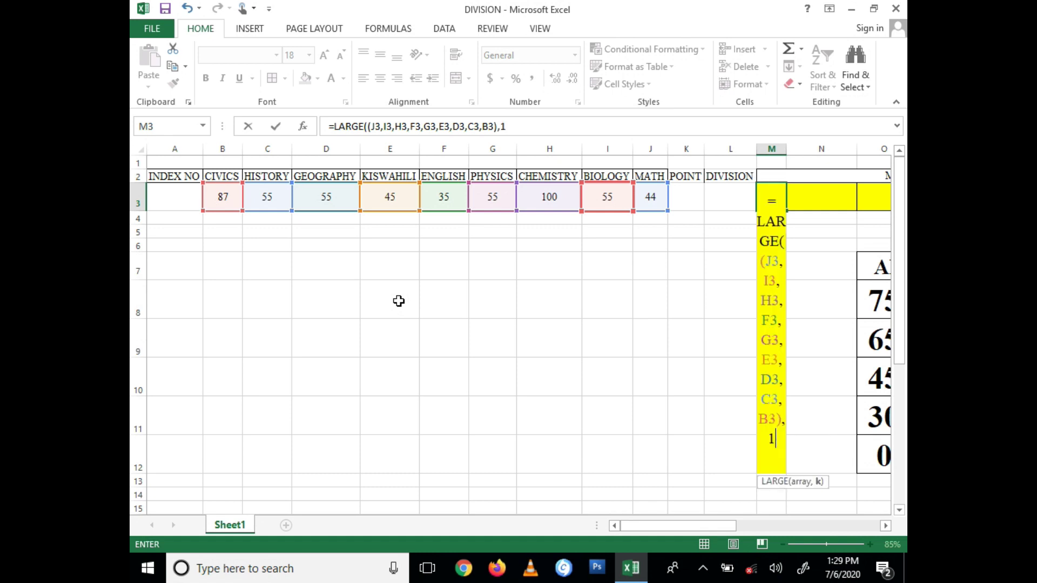
text())
key(Return)
click(776, 203)
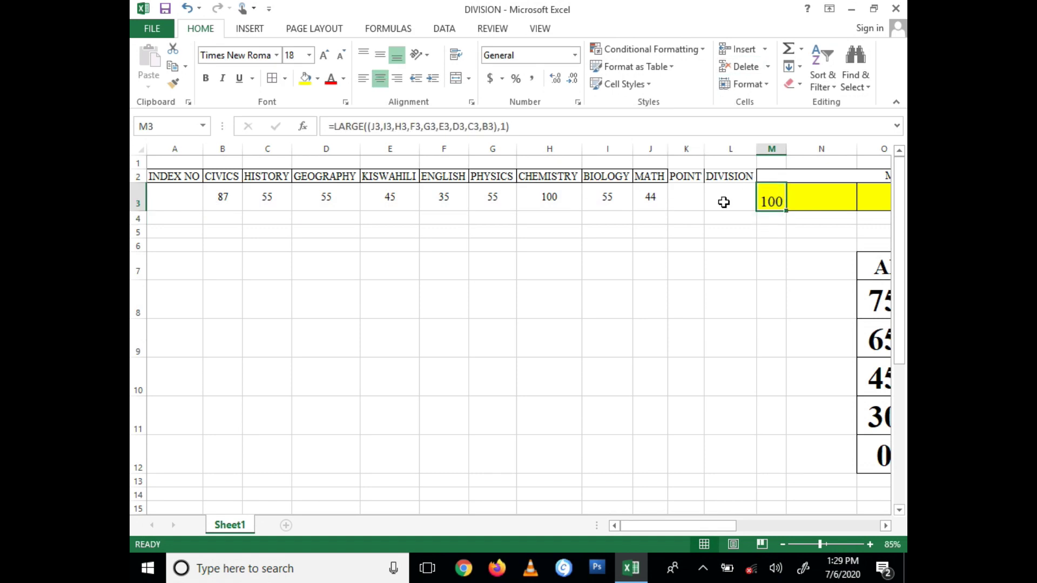
click(378, 57)
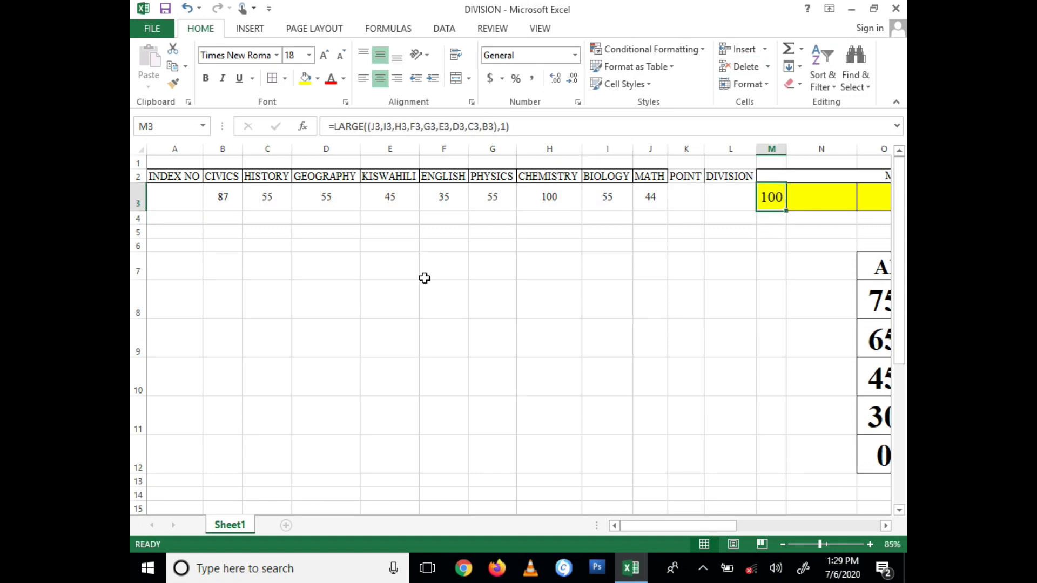
Test the M3 formula with an English score of 500 in F3, and undo that entry.
click(547, 204)
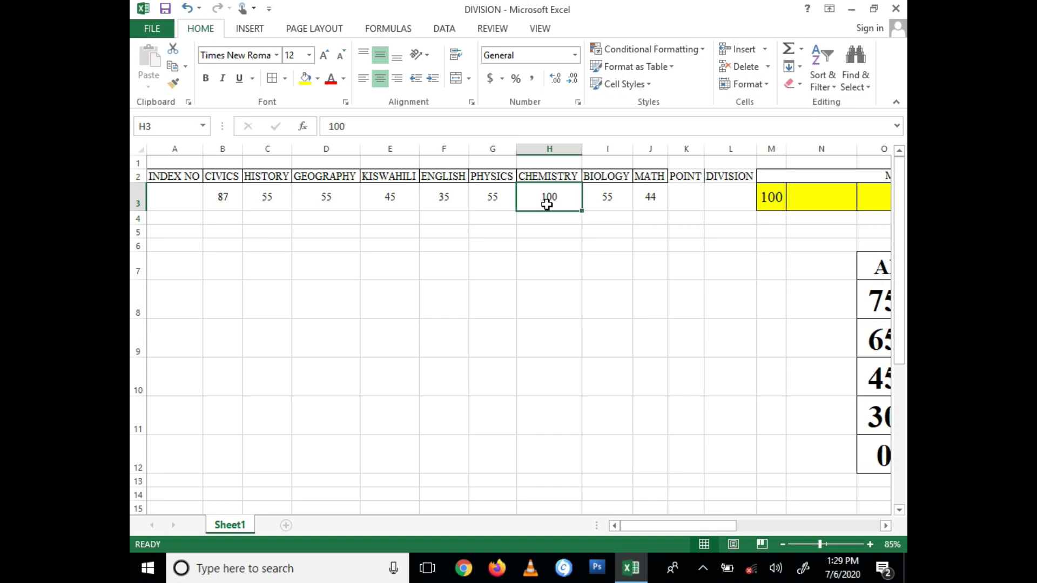
click(446, 201)
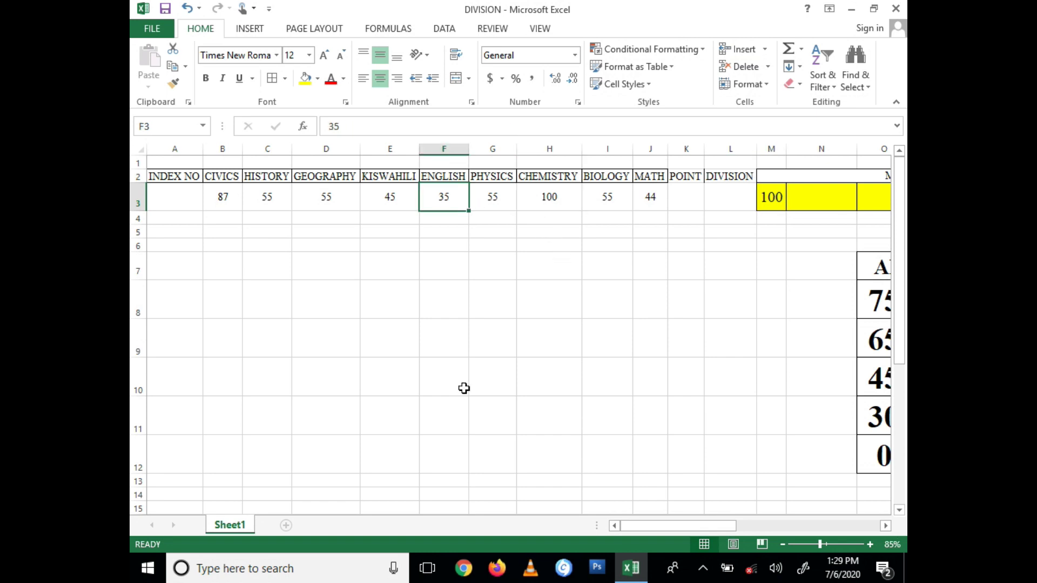
text(500)
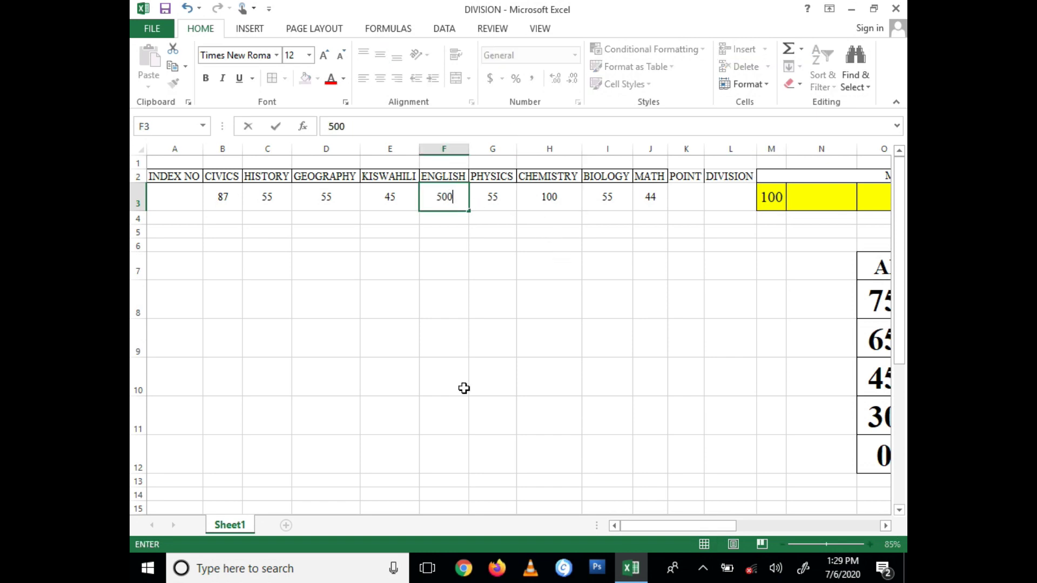
click(464, 388)
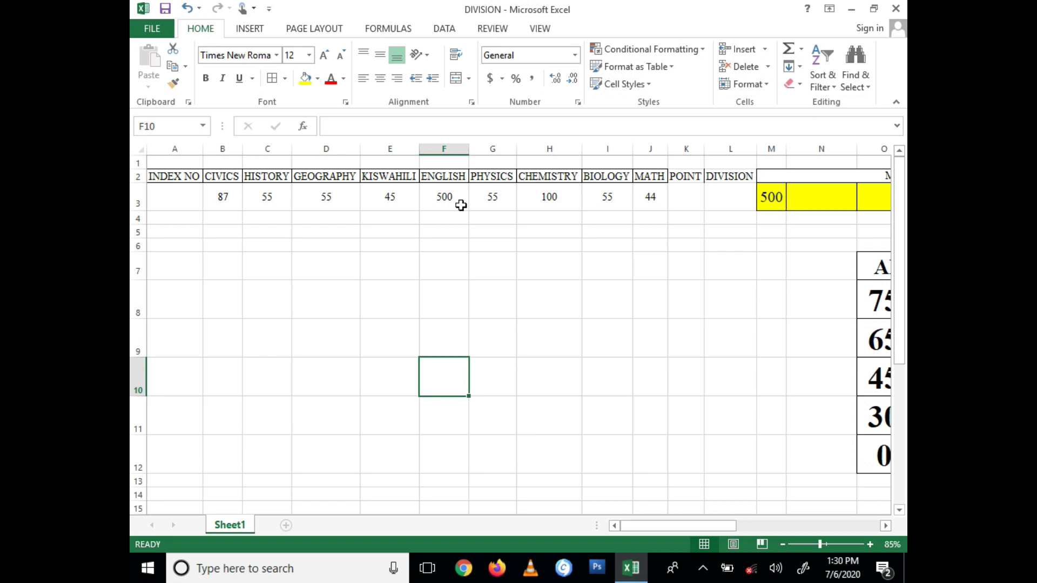
key(ctrl+z)
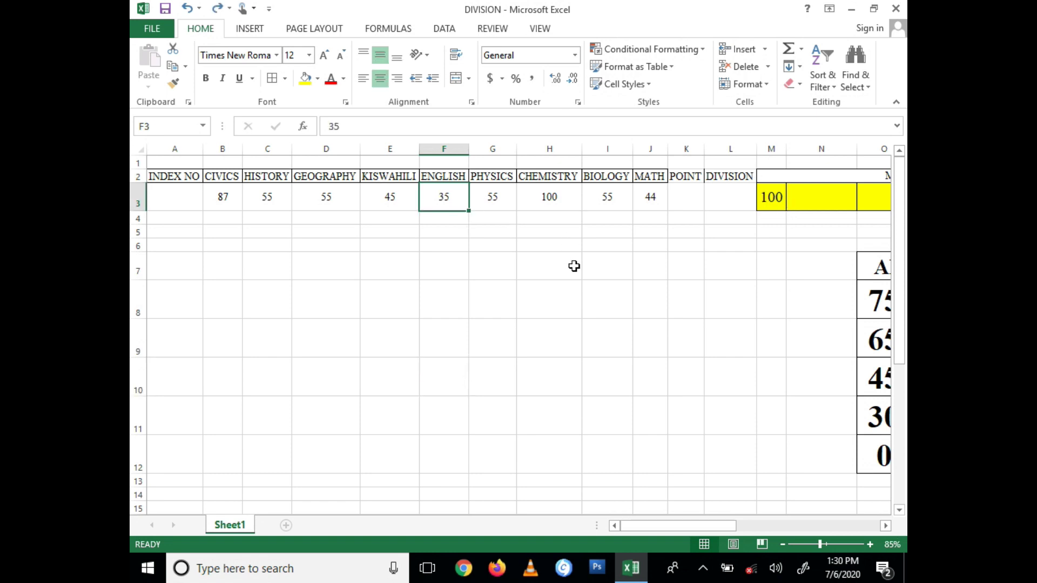
Copy the LARGE formula text from M3 into N3 with its cell references unchanged.
click(782, 199)
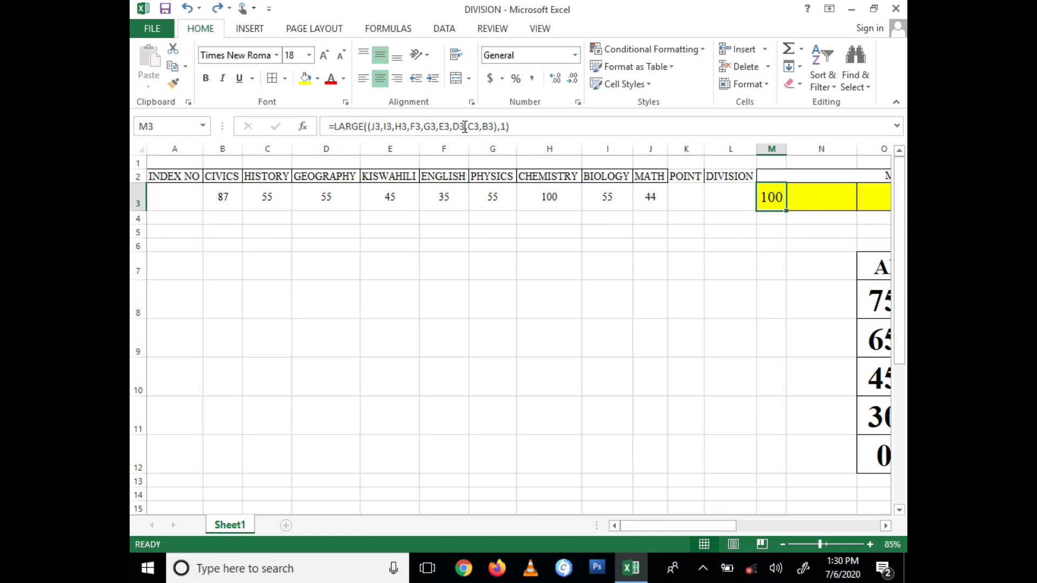
drag(510, 126, 319, 126)
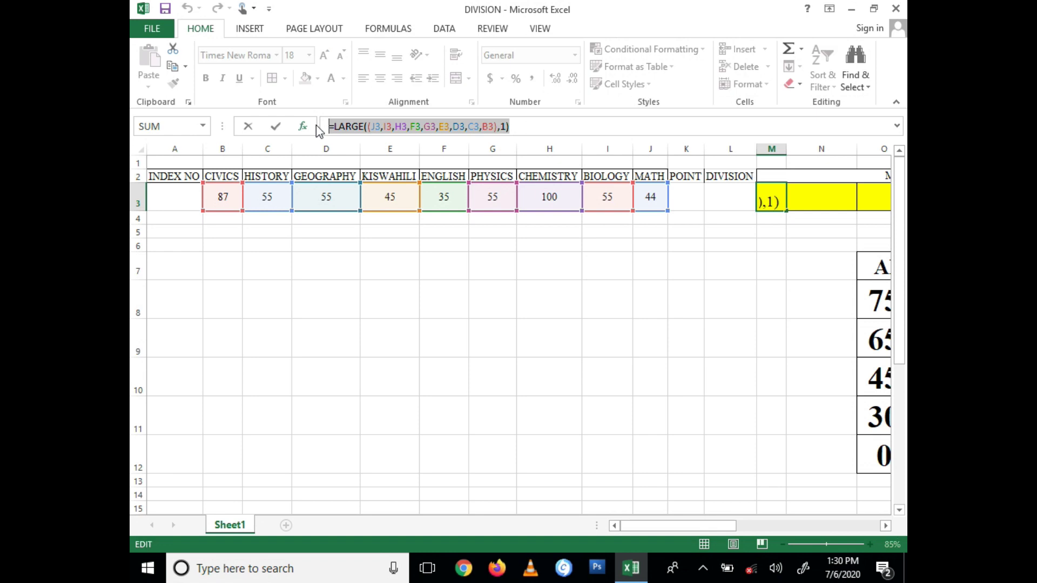
key(ctrl+c)
key(Escape)
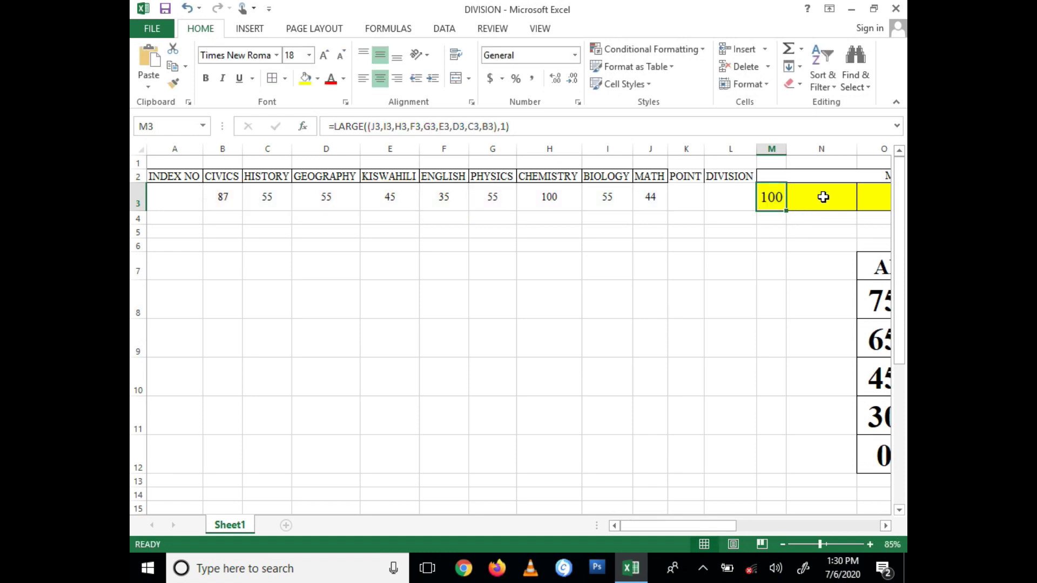
click(825, 197)
key(ctrl+v)
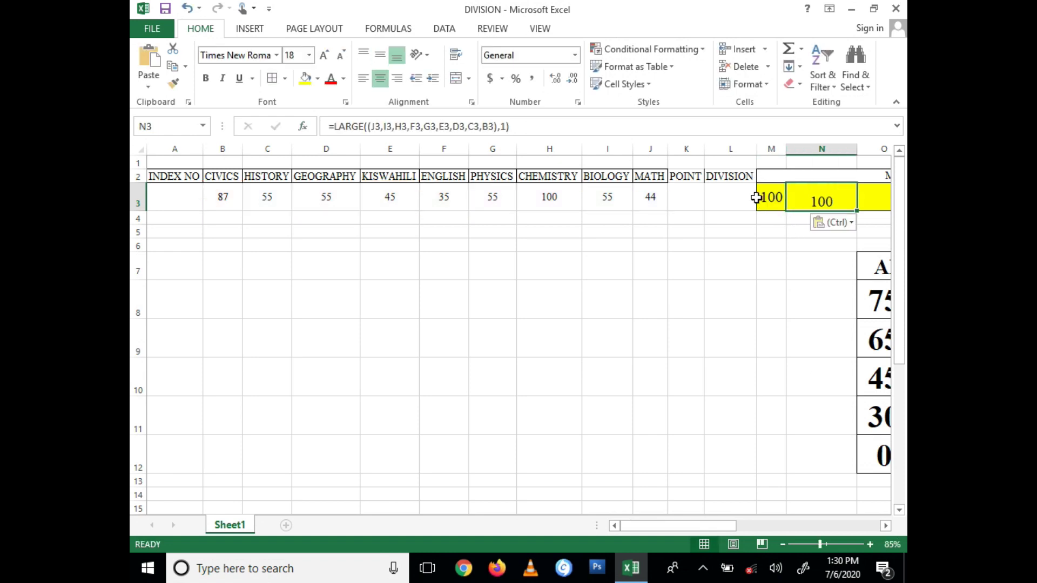
Change the rank in the N3 formula to 2 and middle-align the cell vertically.
click(508, 126)
key(BackSpace)
text(2)
key(ctrl+Return)
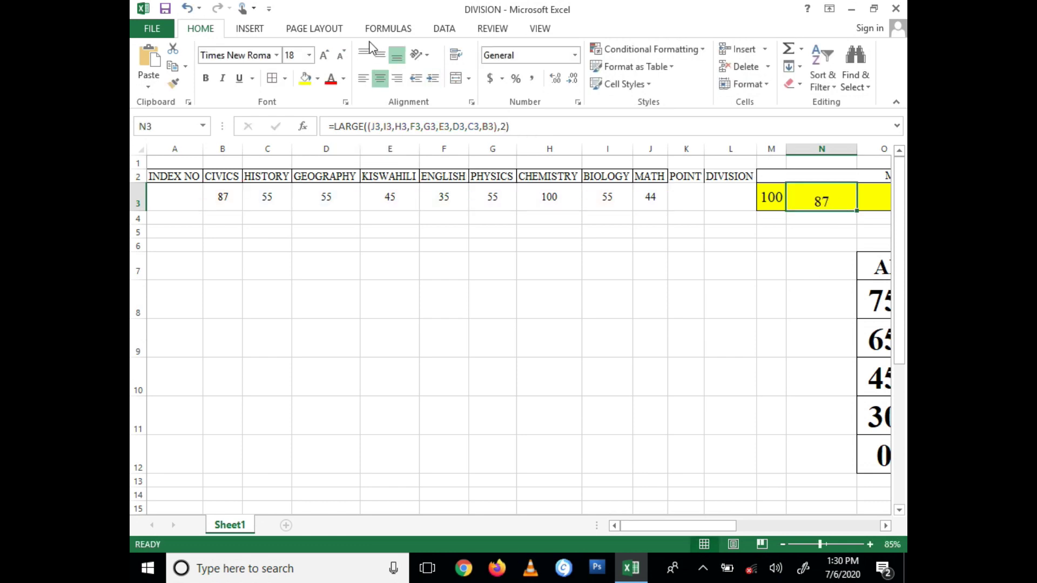
click(381, 54)
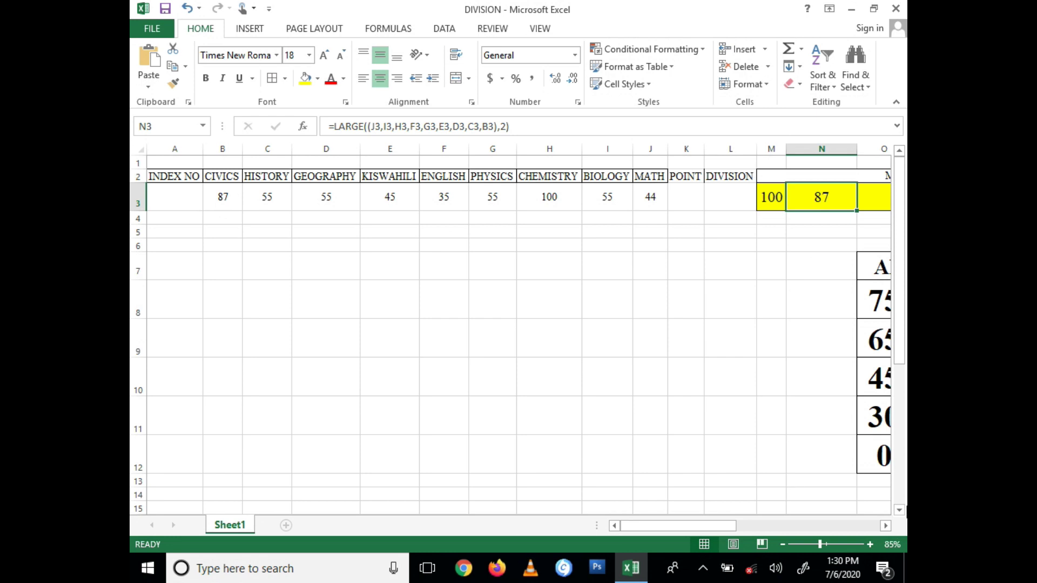
Paste the copied LARGE formula into O3 and change its rank to 3.
mouse_move(717, 527)
mouse_down()
mouse_move(851, 525)
mouse_move(730, 527)
mouse_up()
click(456, 201)
key(ctrl+v)
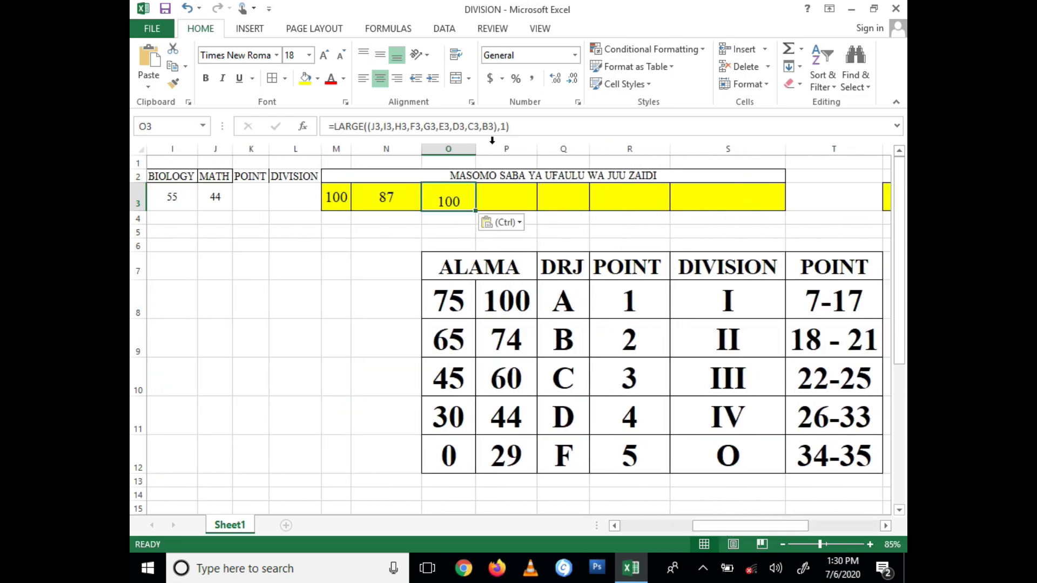
key(F2)
key(BackSpace)
text(3)
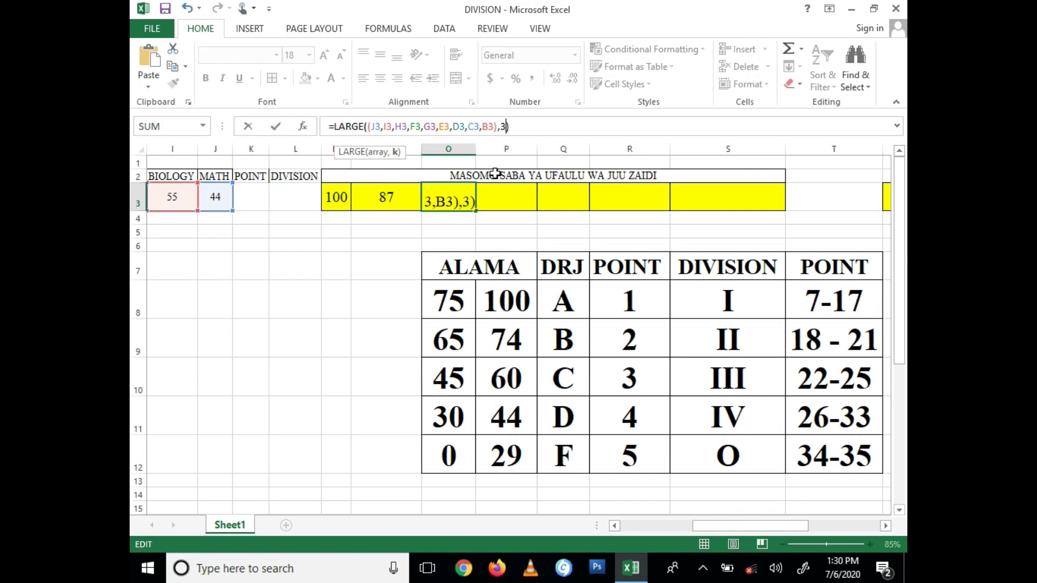
Paste the copied LARGE formula into P3 and change its rank to 4.
click(492, 203)
key(ctrl+v)
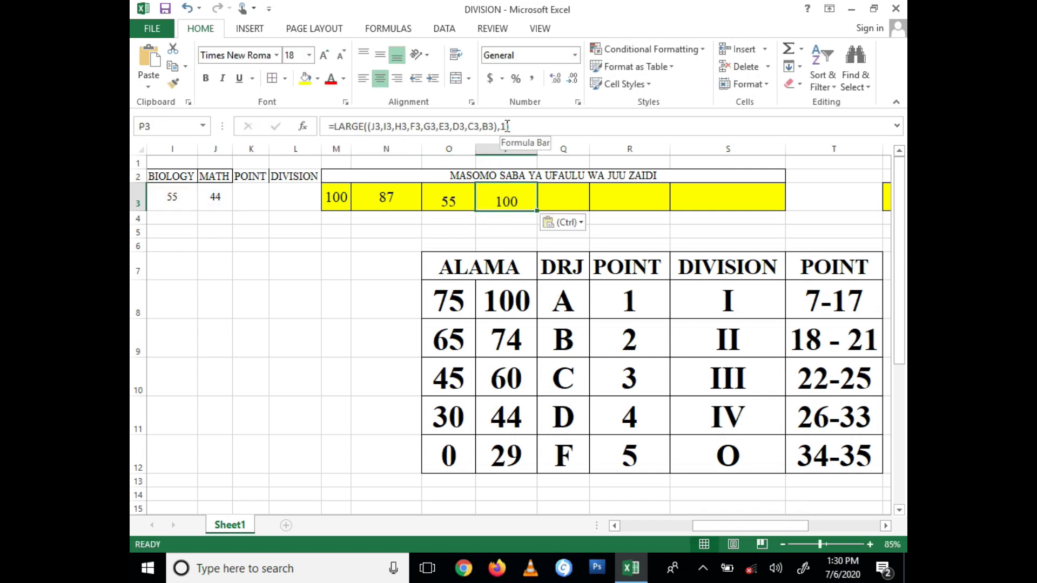
click(507, 126)
key(BackSpace)
text(4)
key(ctrl+Return)
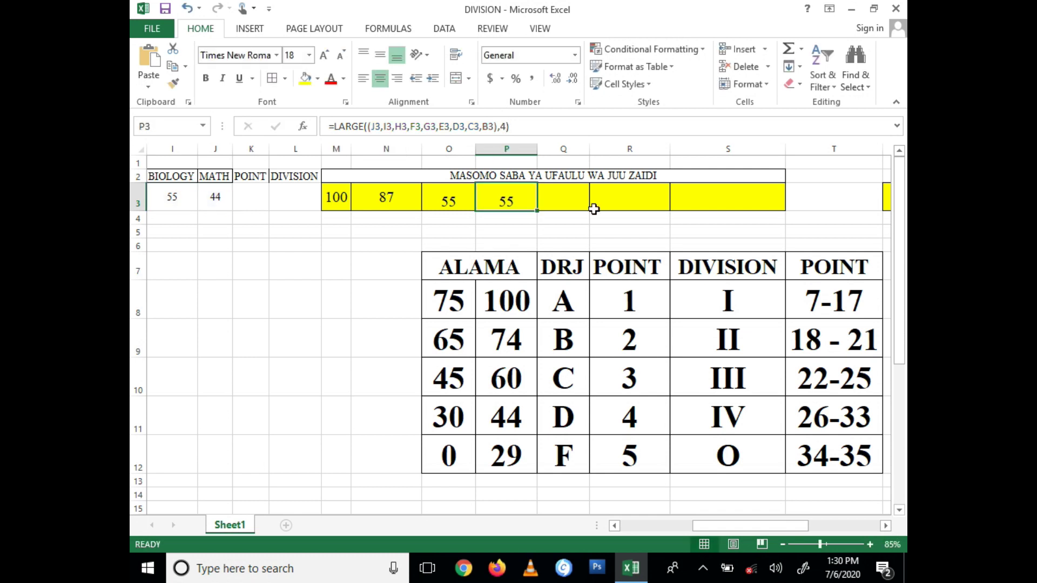
Paste the copied LARGE formula into Q3 and change its rank to 5.
click(562, 195)
key(ctrl+v)
click(506, 126)
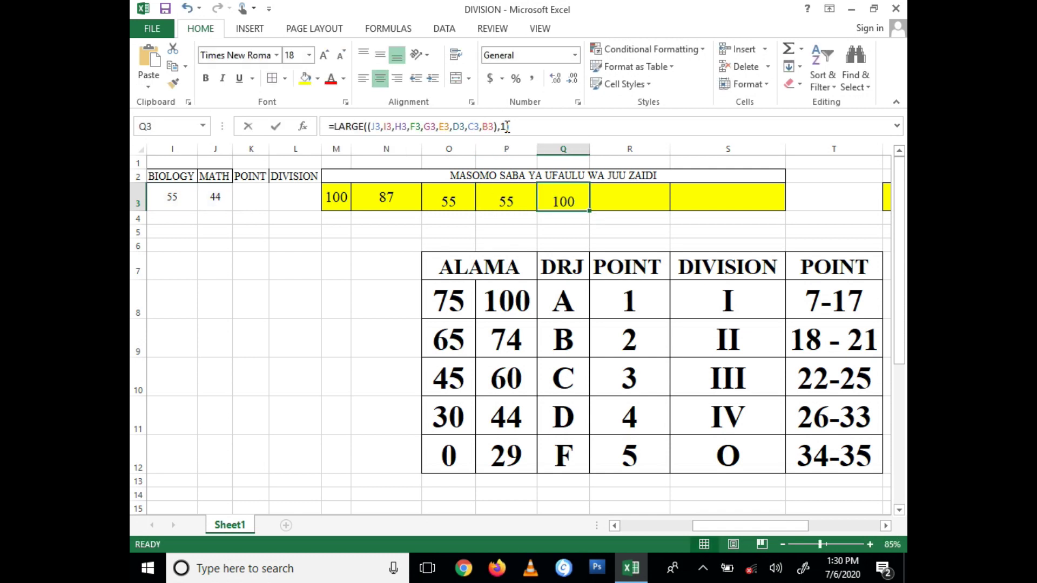
key(BackSpace)
text(5)
key(ctrl+Return)
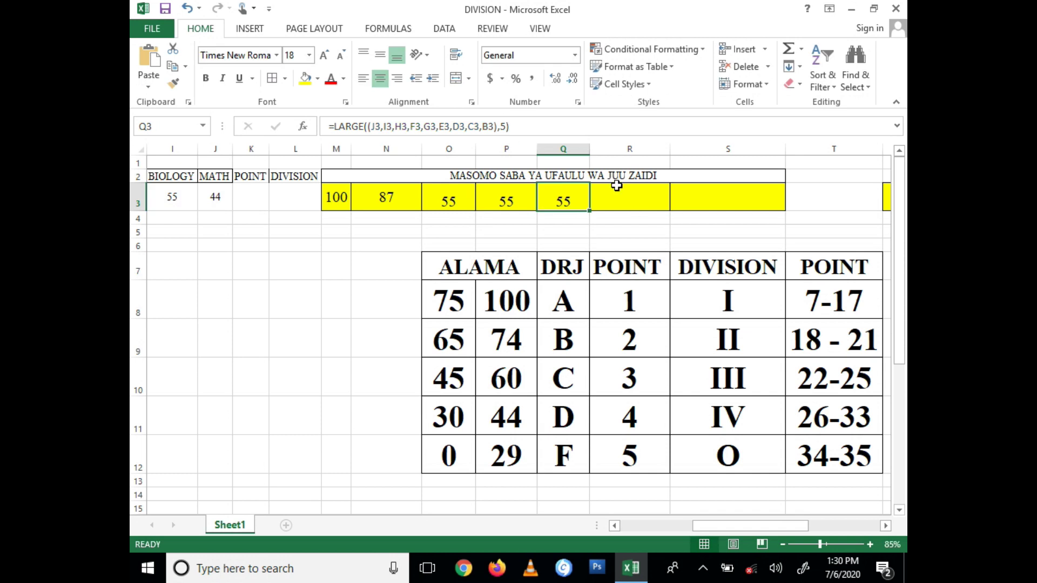
Paste the copied LARGE formula into R3 and change its rank to 6.
key(Right)
click(511, 129)
key(ctrl+v)
key(BackSpace)
text(6)
key(ctrl+Return)
Paste the copied LARGE formula into S3 and change its rank to 7.
click(690, 193)
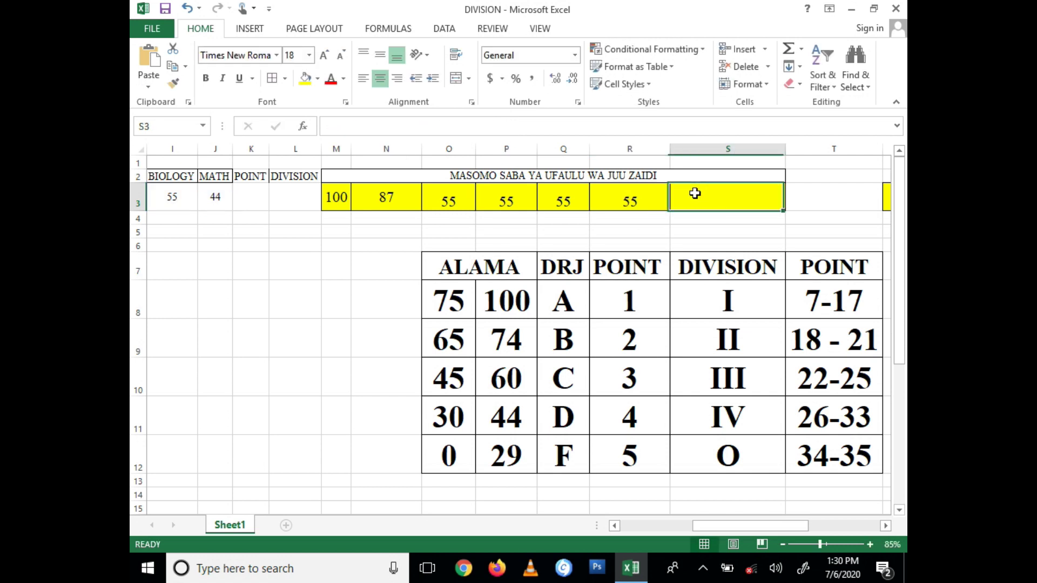
key(ctrl+v)
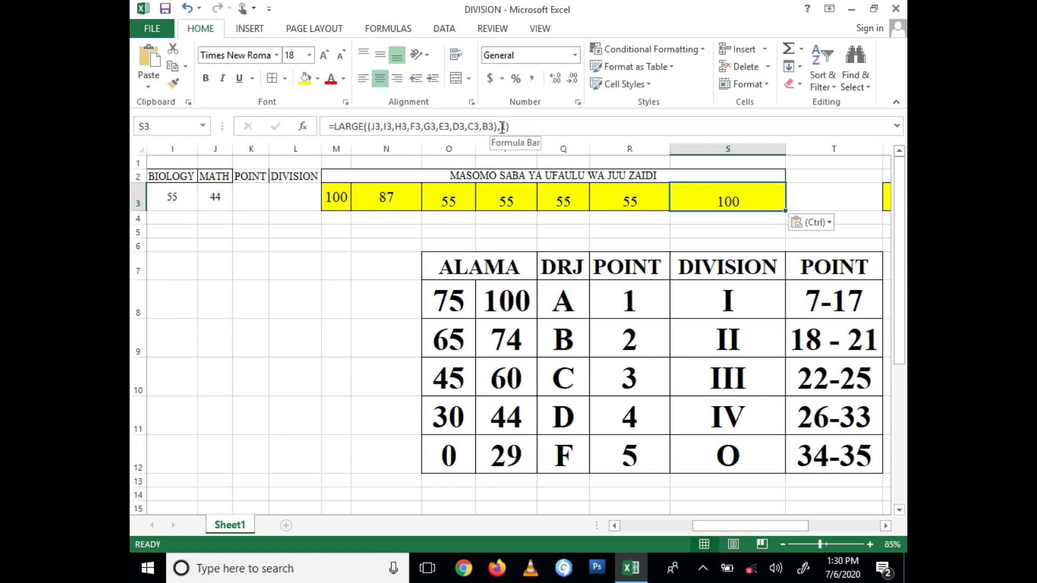
click(504, 127)
key(BackSpace)
text(7)
key(ctrl+Return)
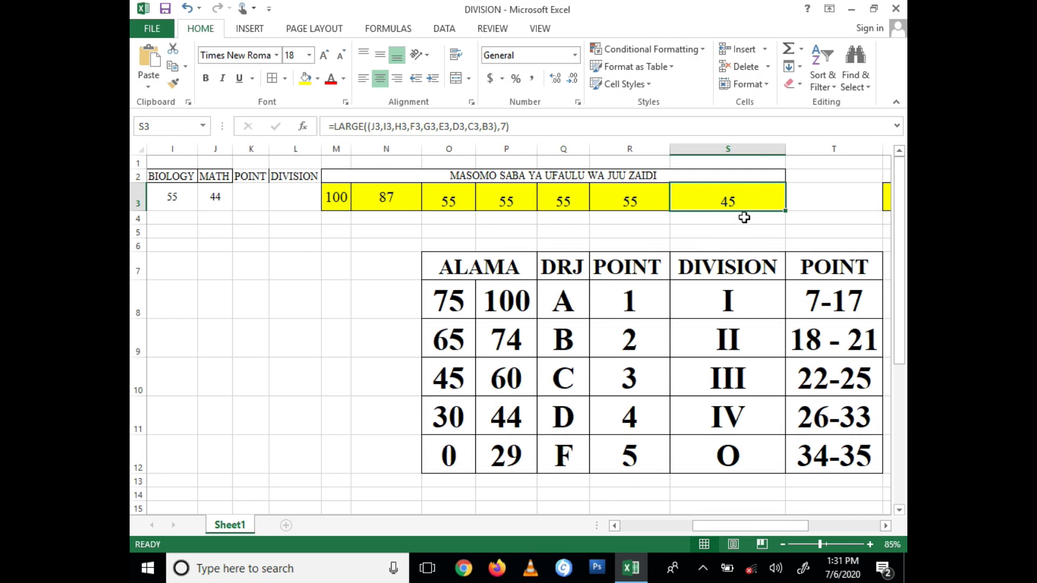
drag(767, 528, 812, 511)
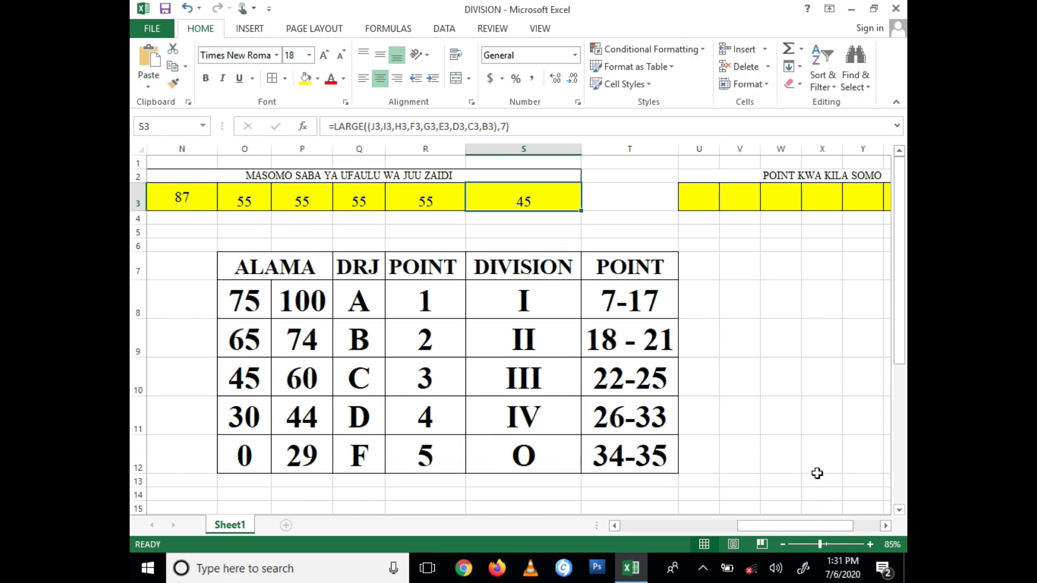
drag(751, 531, 723, 530)
click(251, 200)
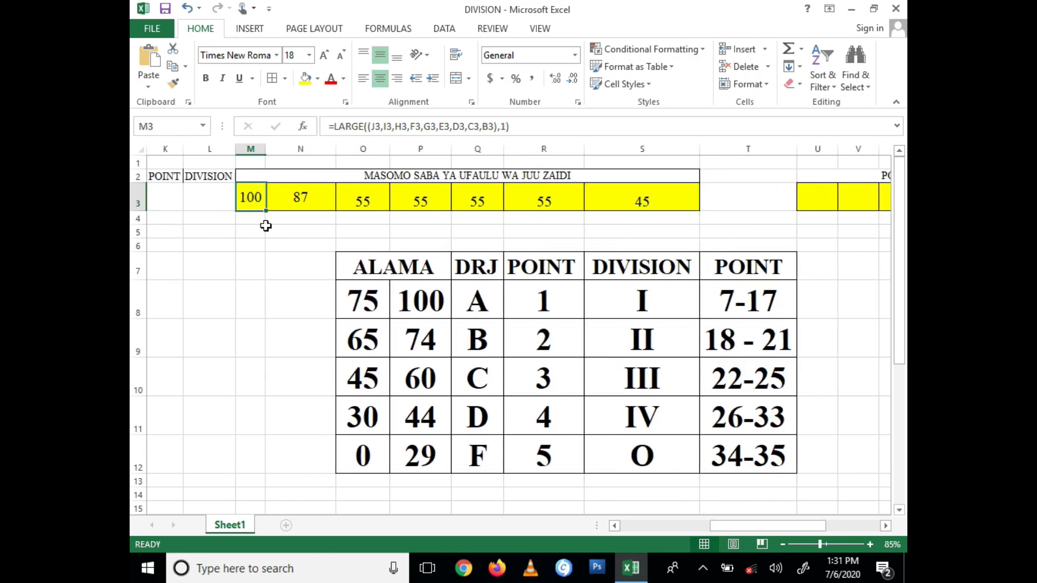
Begin an IF formula in U3, under POINT KWA KILA SOMO, that returns 1 when M3>=75.
mouse_move(805, 528)
mouse_down()
mouse_move(820, 538)
mouse_move(812, 526)
mouse_up()
click(730, 198)
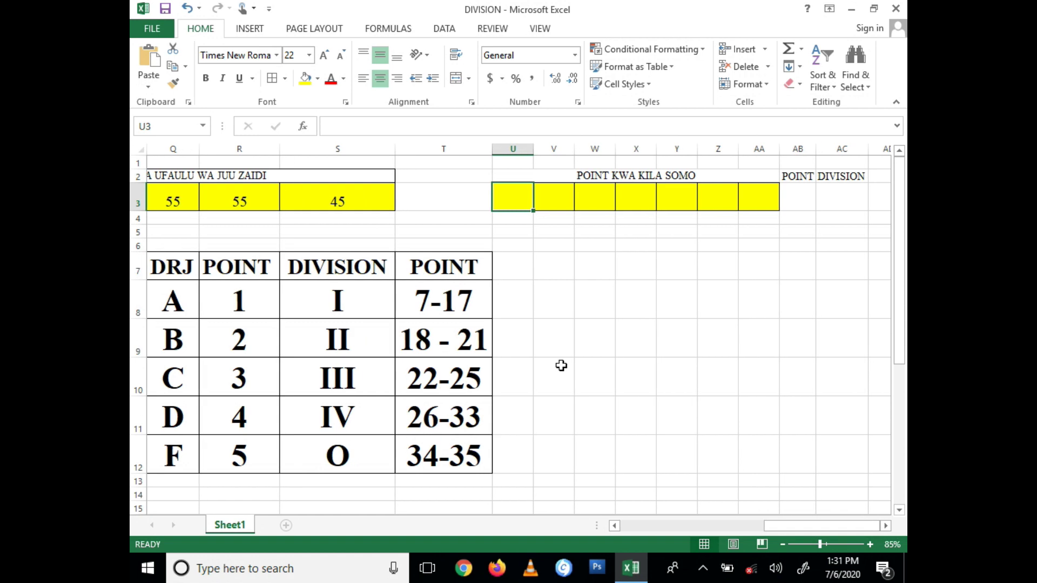
text(=)
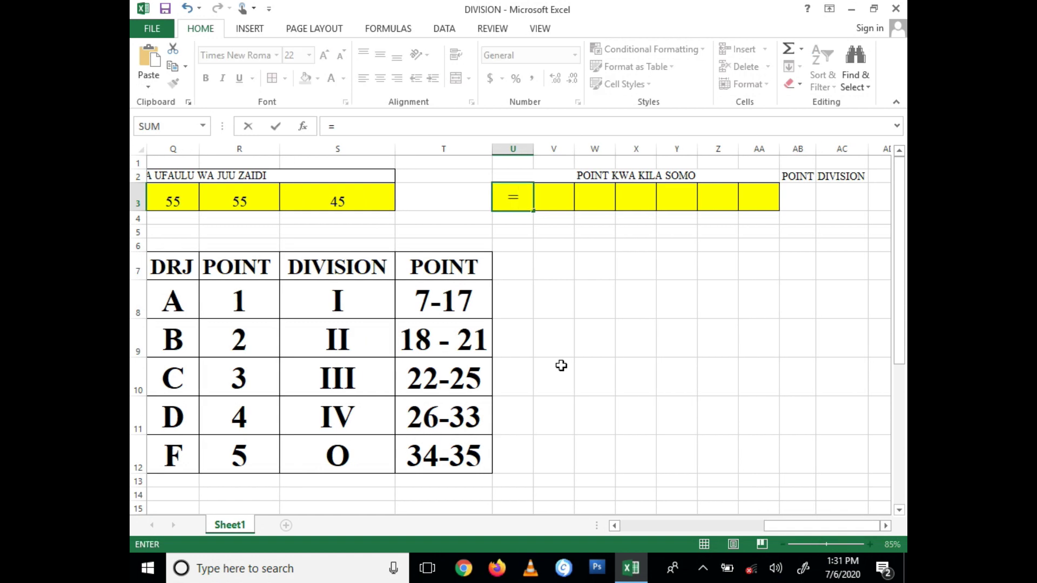
text(IF()
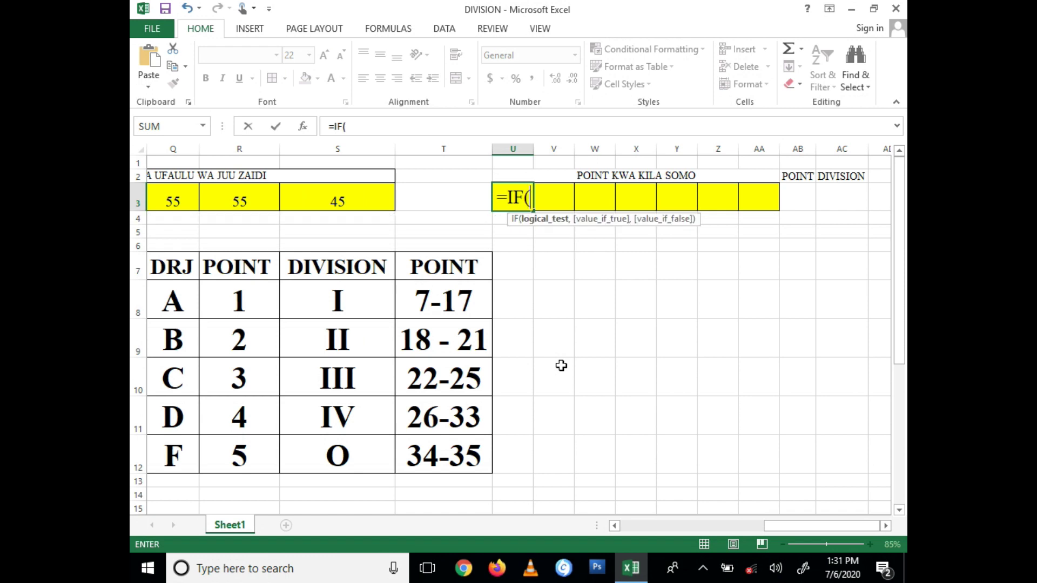
drag(780, 528, 646, 527)
click(776, 196)
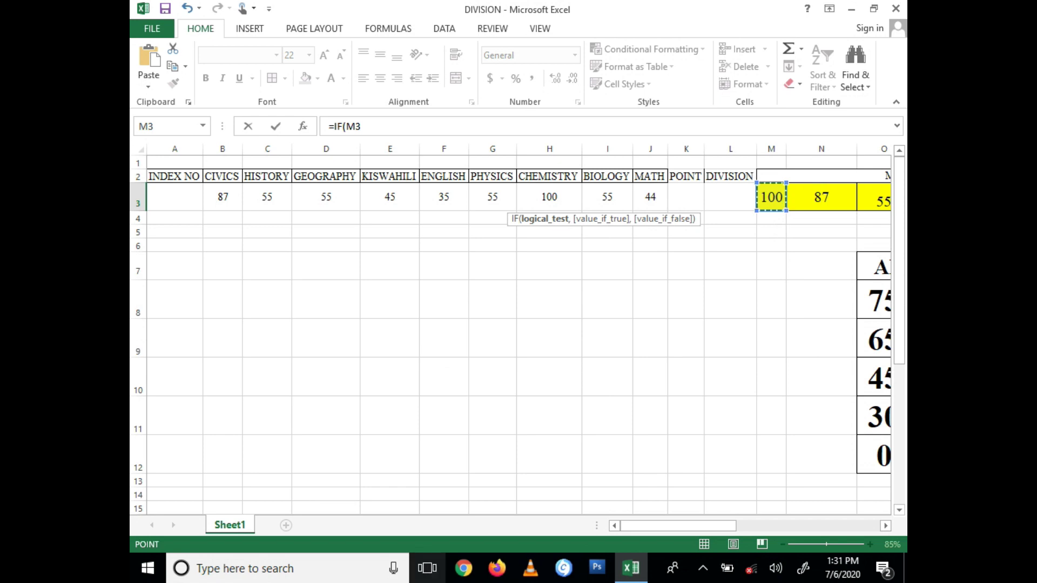
text(>=)
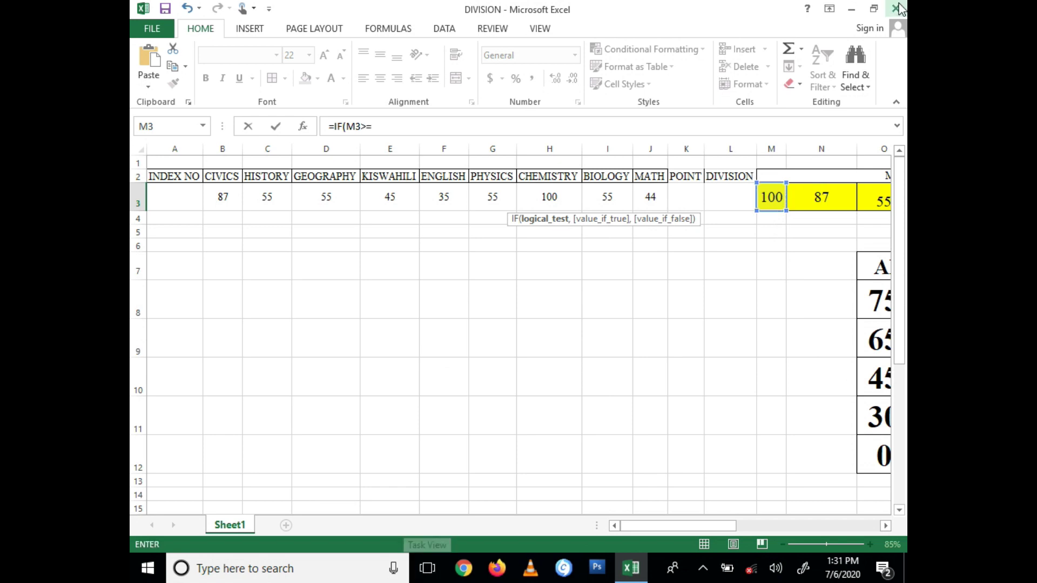
drag(701, 527, 763, 527)
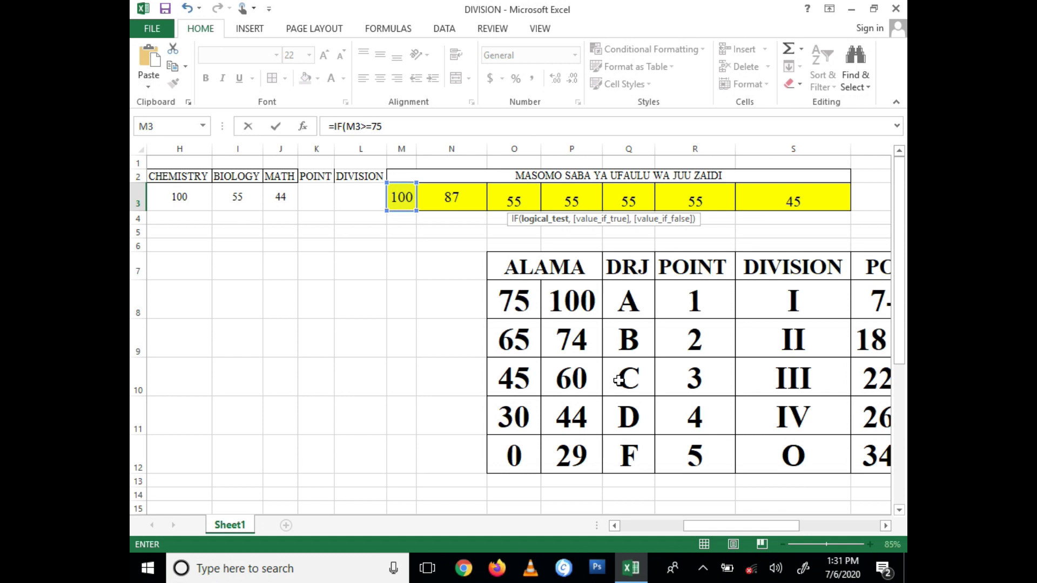
text(,1)
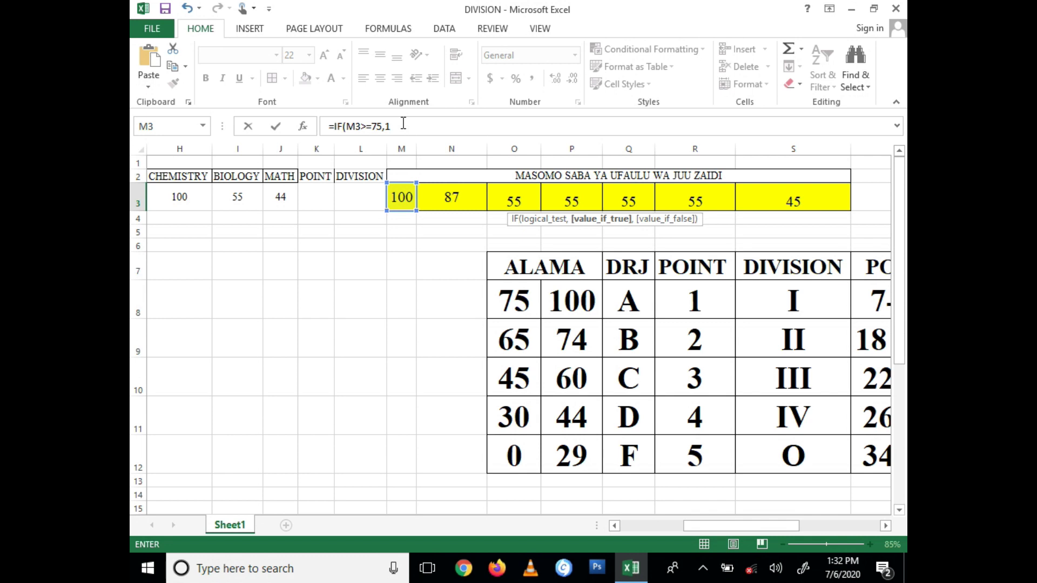
Nest a second IF in the U3 formula that returns 2 when M3>=65.
text(,)
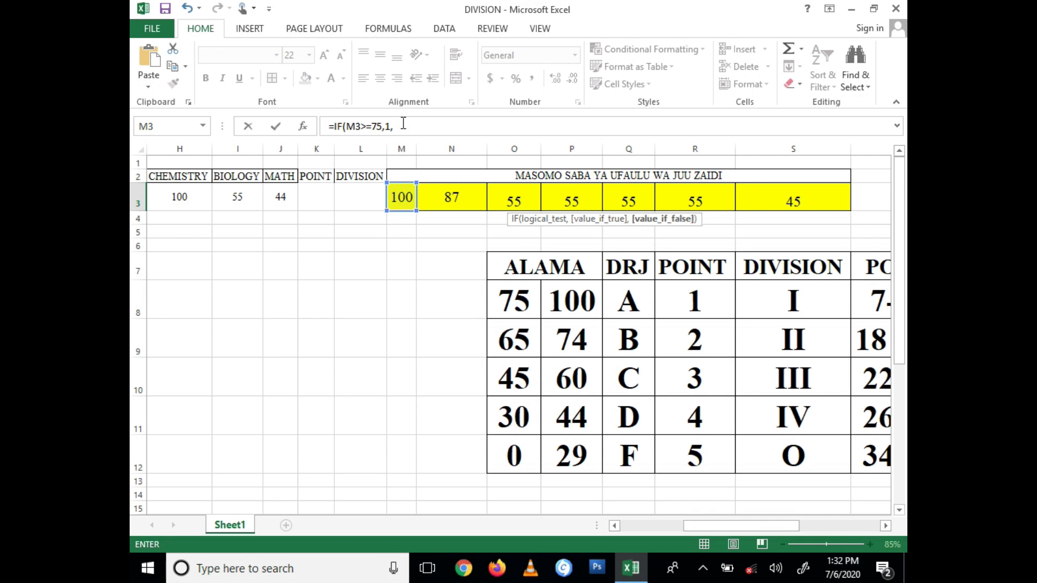
text(IF()
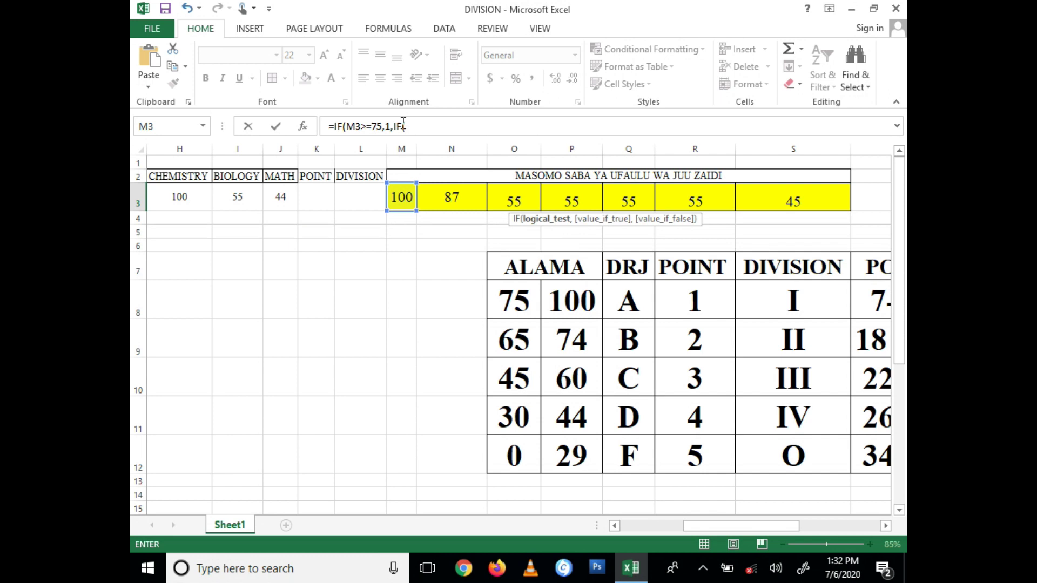
click(401, 197)
text(>=6)
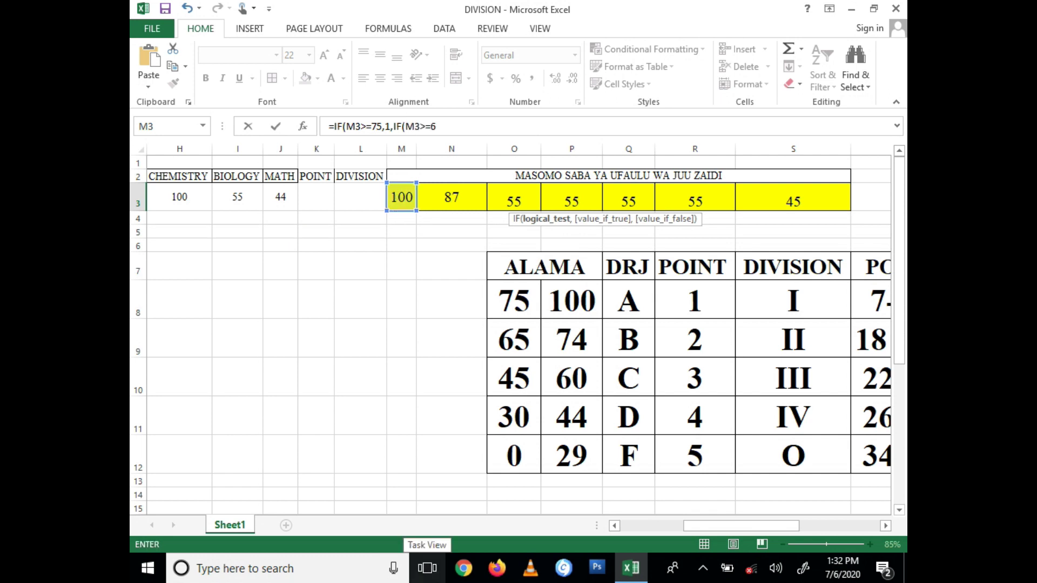
text(5,2)
Nest a third IF in the U3 formula that returns 3 when M3>=45.
text(,IF)
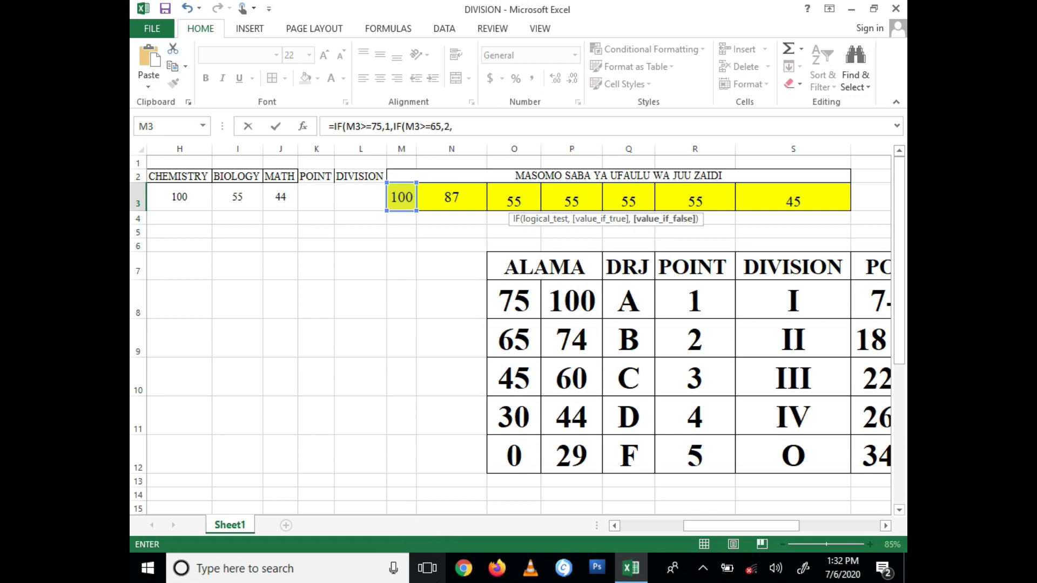
text(()
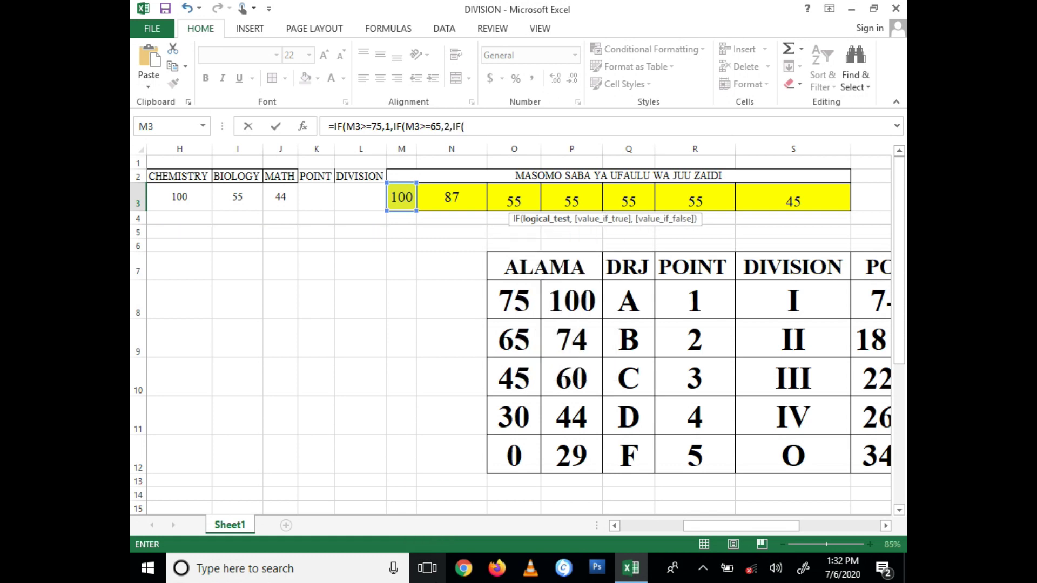
click(405, 199)
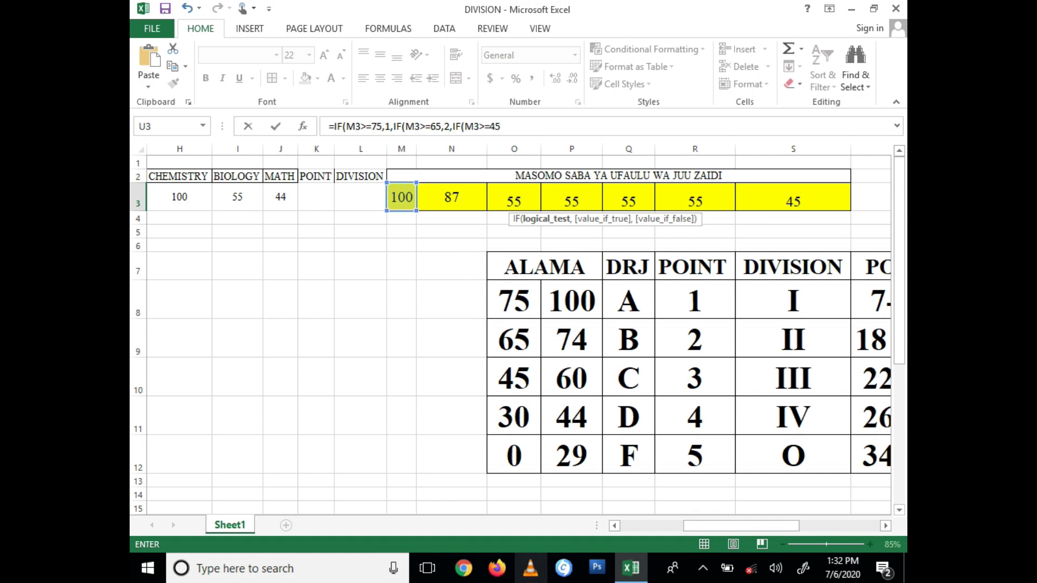
text(,)
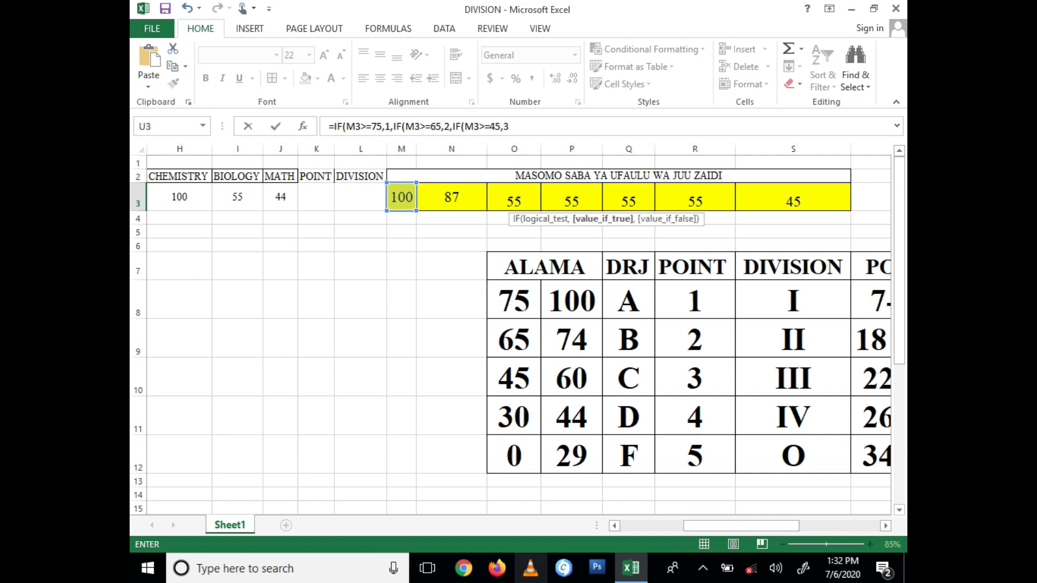
text(3,IF)
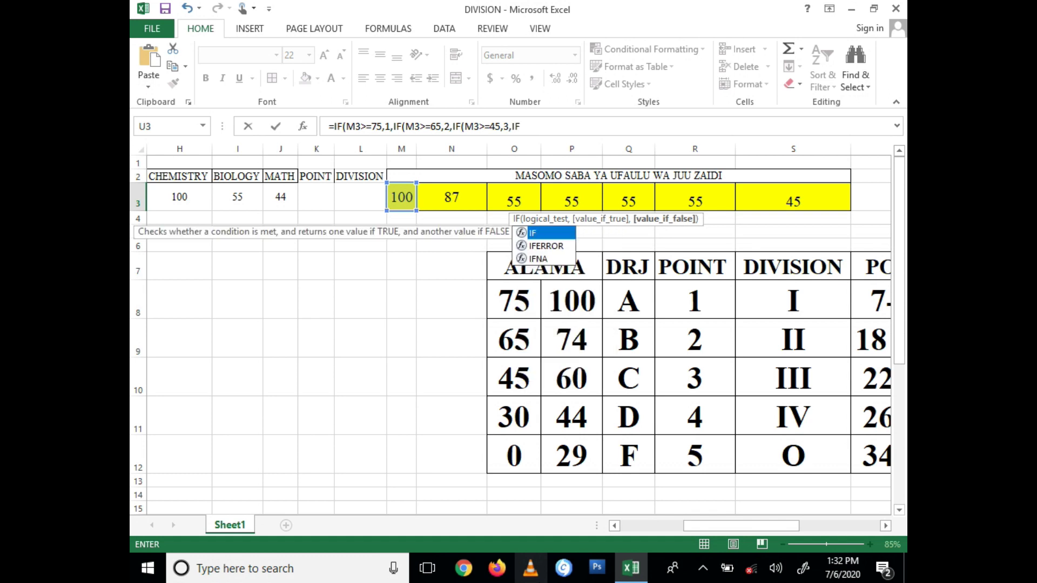
Finish the U3 formula with a fourth nested IF that returns 4 when M3>=30 and otherwise 5, and enter it.
text(()
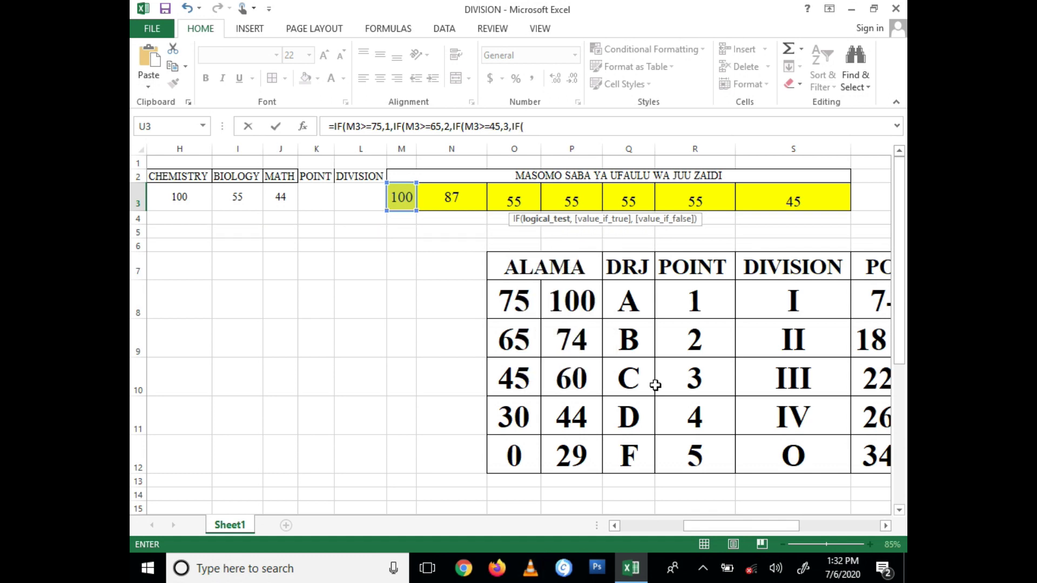
click(405, 199)
text(>)
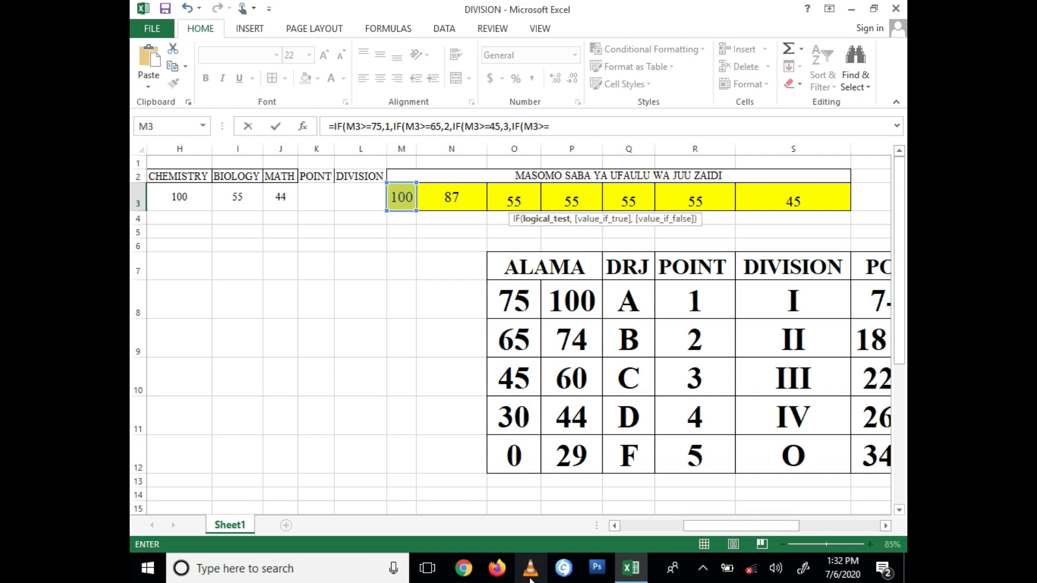
text(=30,)
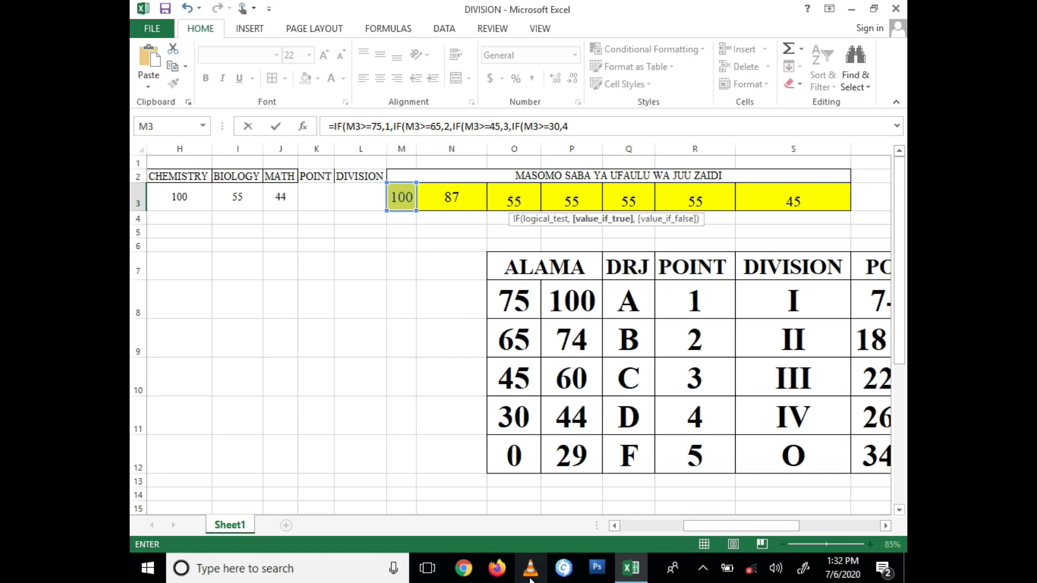
text(4,5)
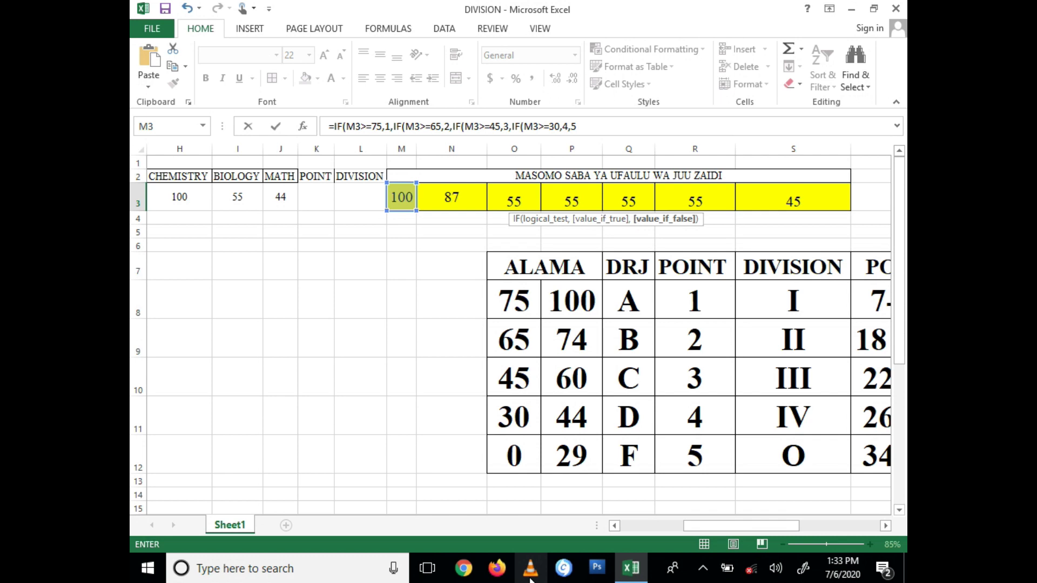
text())
key(Return)
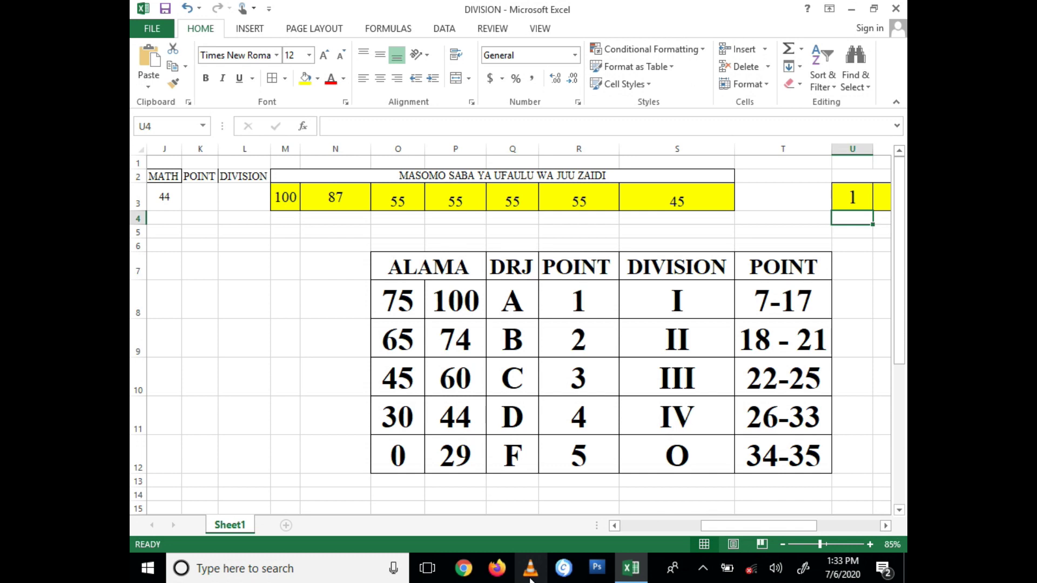
Copy the points formula from U3 into V3.
drag(772, 526, 819, 523)
click(708, 198)
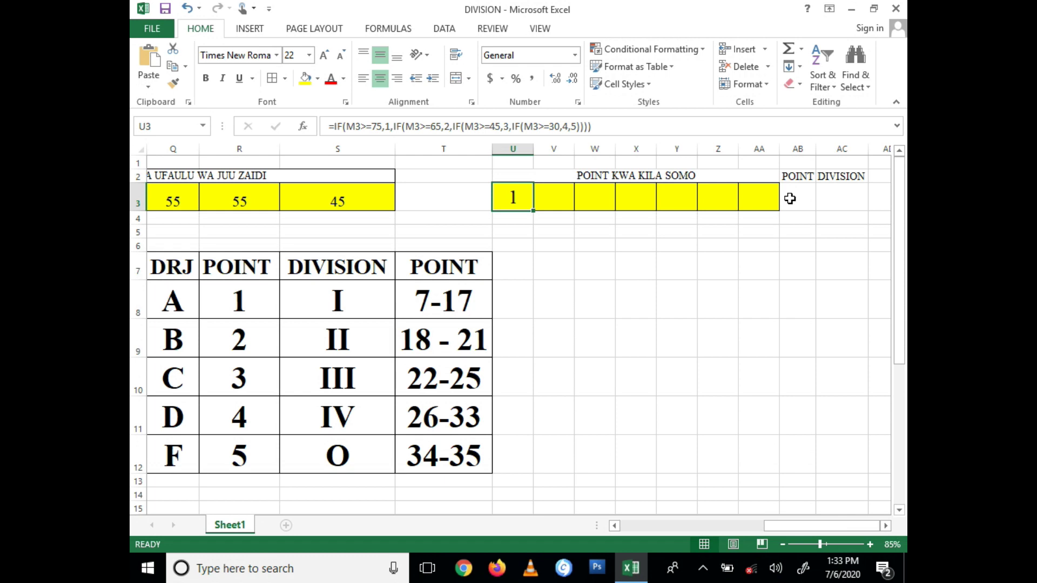
key(ctrl+c)
click(554, 204)
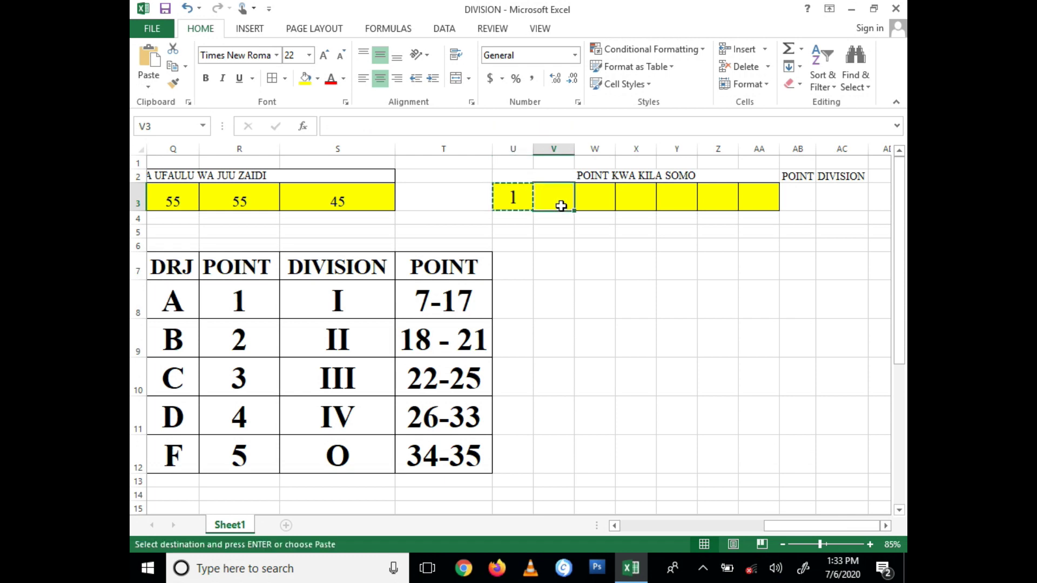
key(ctrl+v)
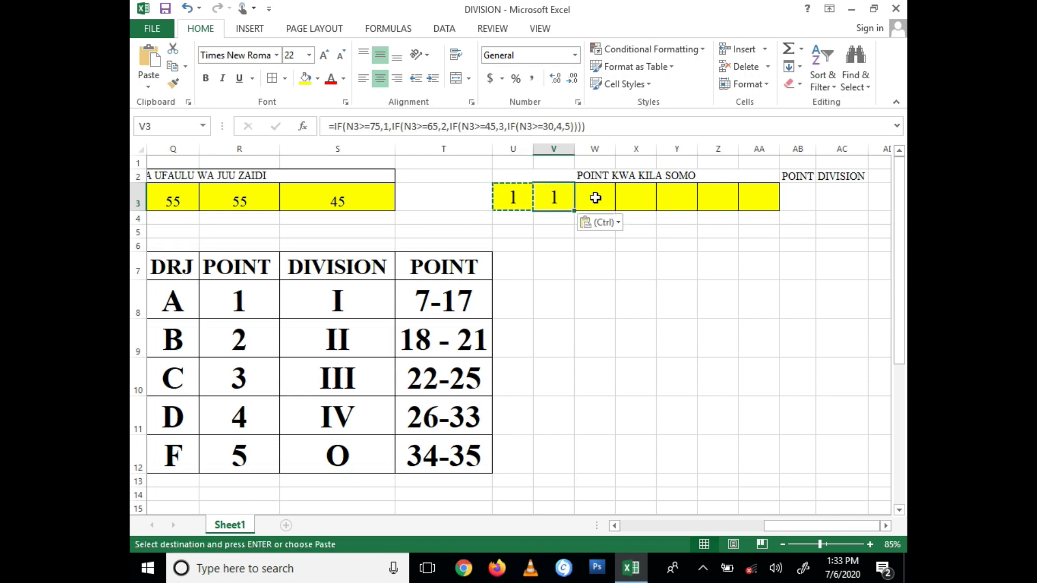
Paste the copied points formula into W3, X3, Y3, Z3 and AA3, and check AA3 against the score in S3.
click(595, 197)
key(ctrl+v)
click(633, 201)
key(ctrl+v)
click(690, 203)
key(ctrl+v)
click(730, 196)
key(ctrl+v)
click(756, 197)
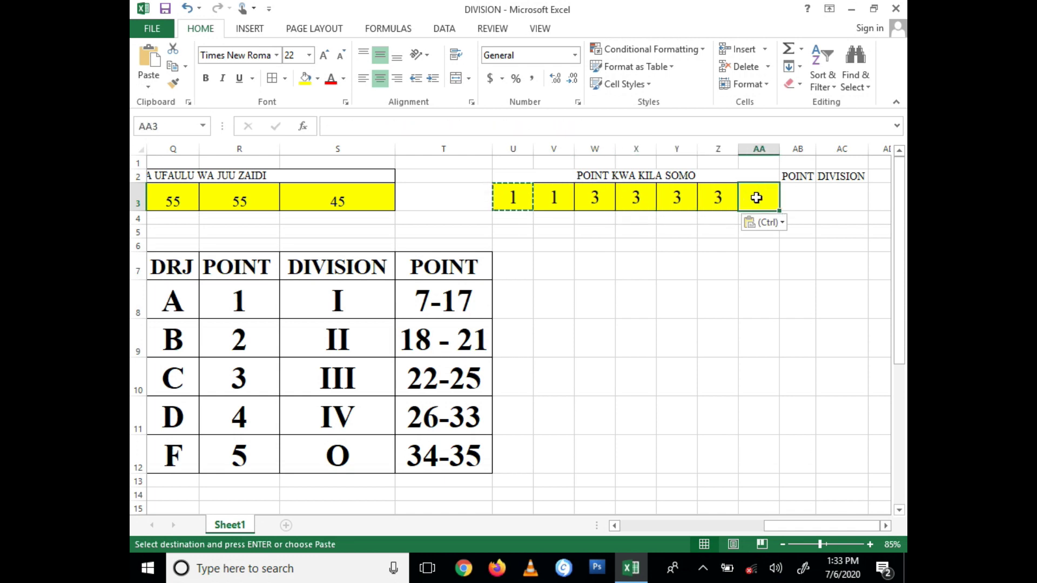
key(ctrl+v)
click(353, 205)
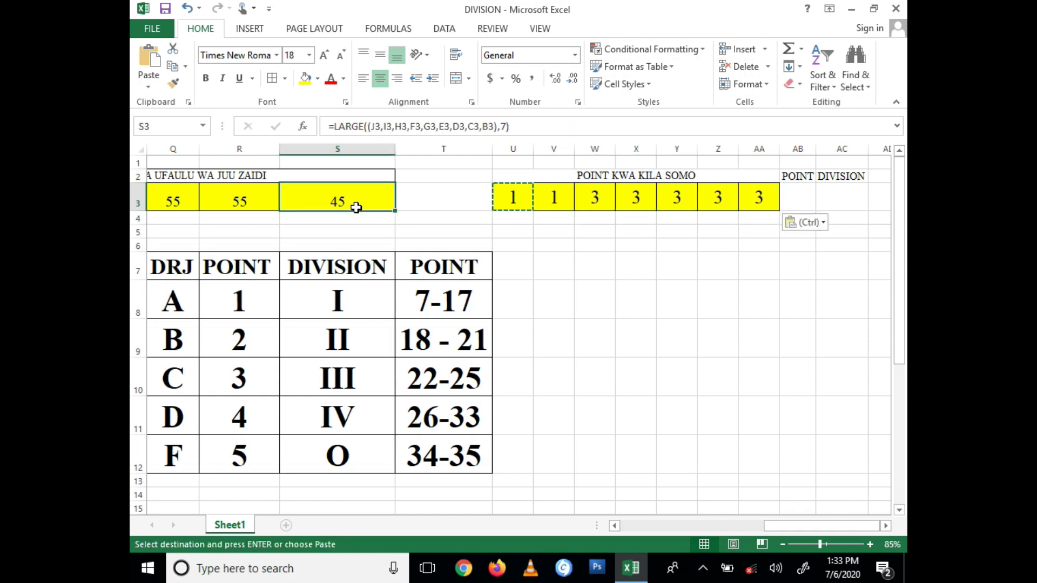
click(761, 198)
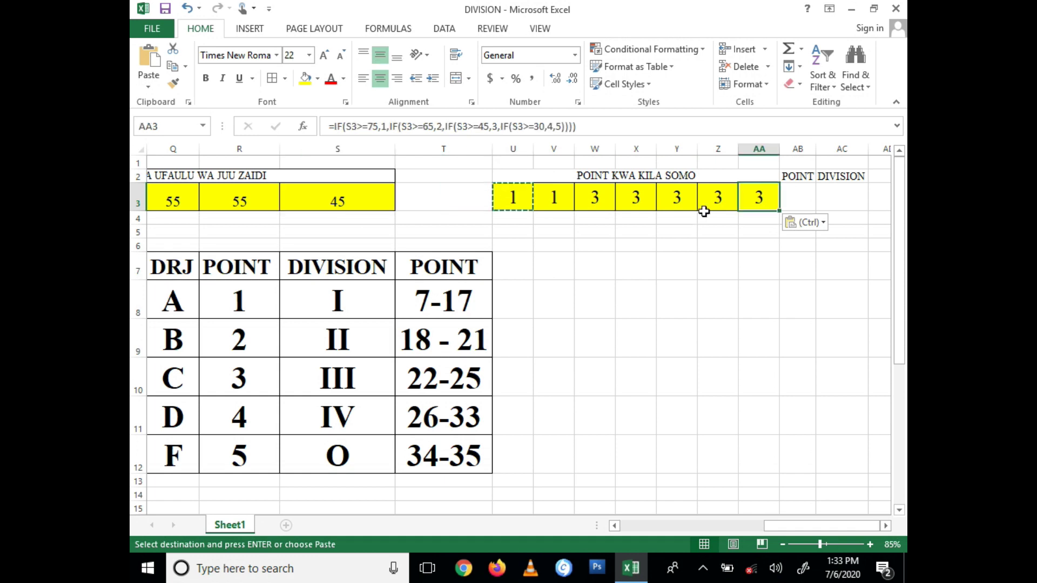
Try an English score of 300 in F3, check the recalculated top scores and points, and undo the change.
drag(769, 527, 606, 443)
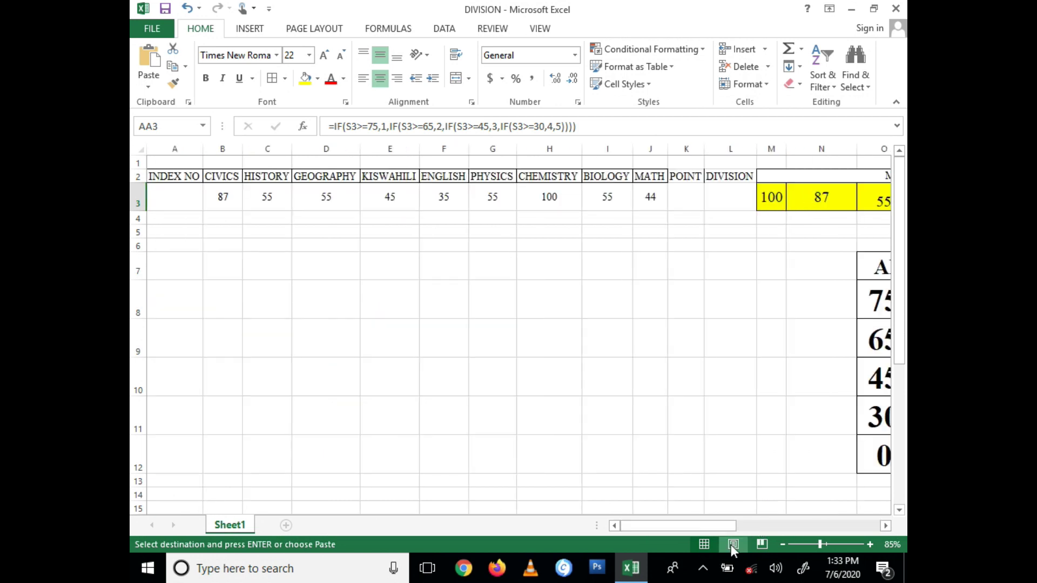
mouse_move(725, 526)
mouse_down()
mouse_move(857, 526)
mouse_move(736, 537)
mouse_up()
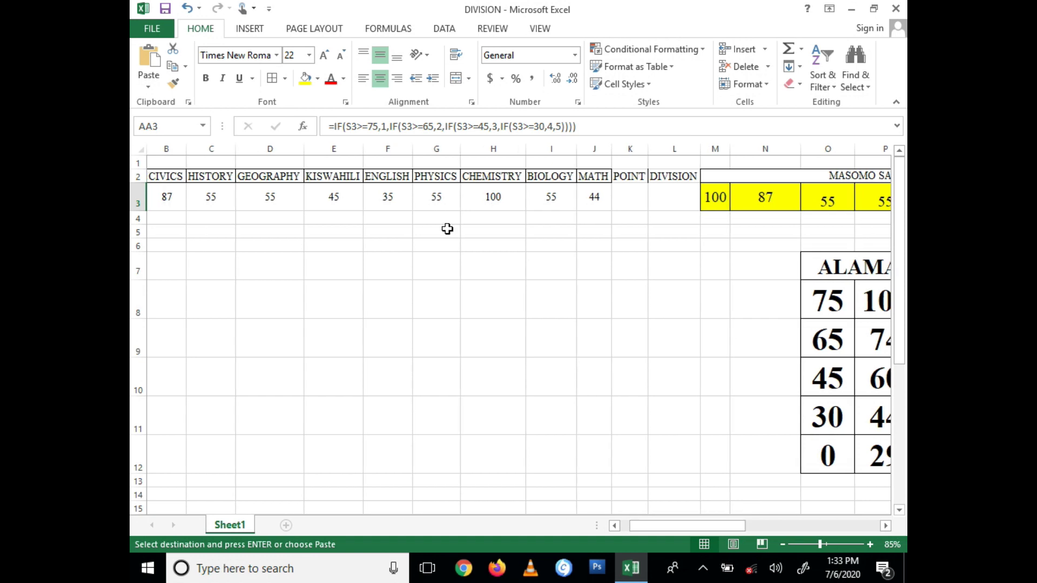
click(385, 199)
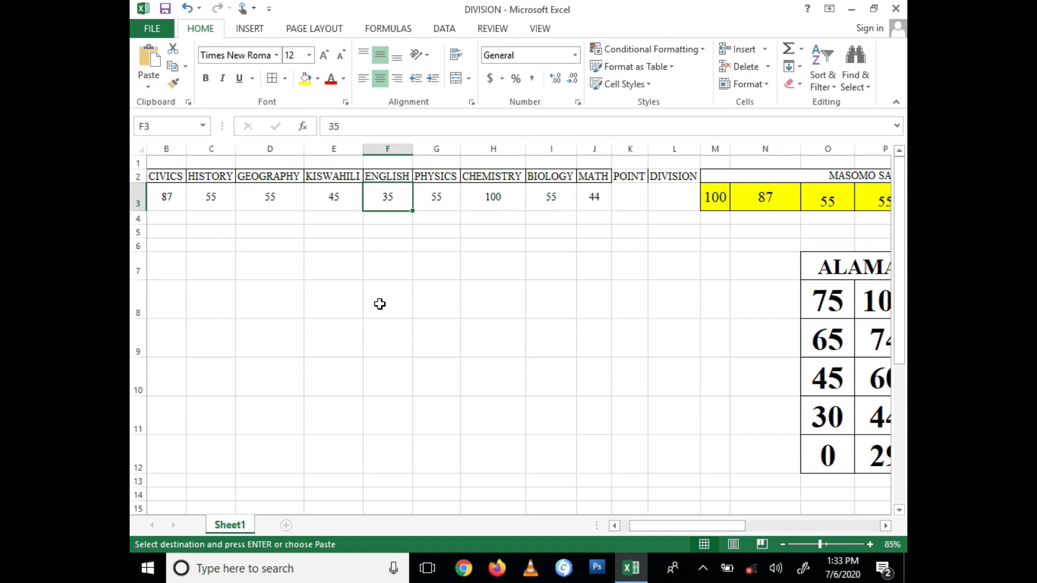
text(300)
drag(654, 528, 786, 530)
click(822, 415)
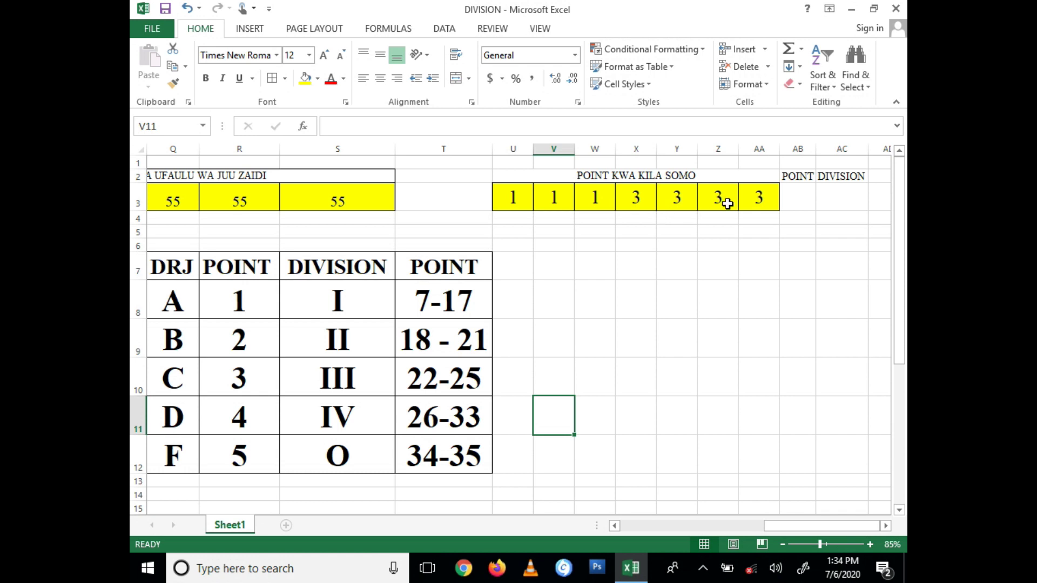
drag(788, 529, 725, 528)
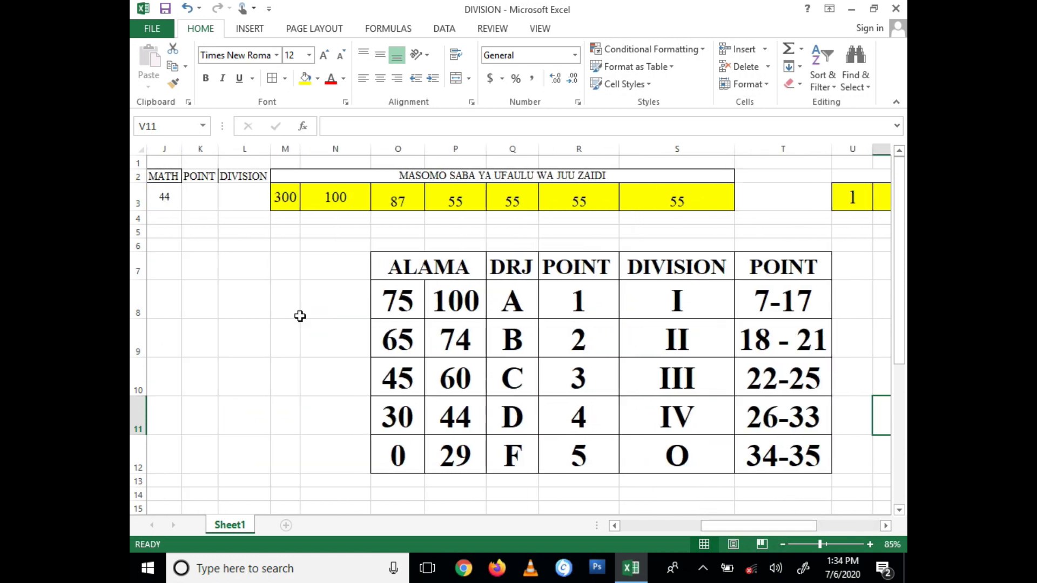
key(ctrl+z)
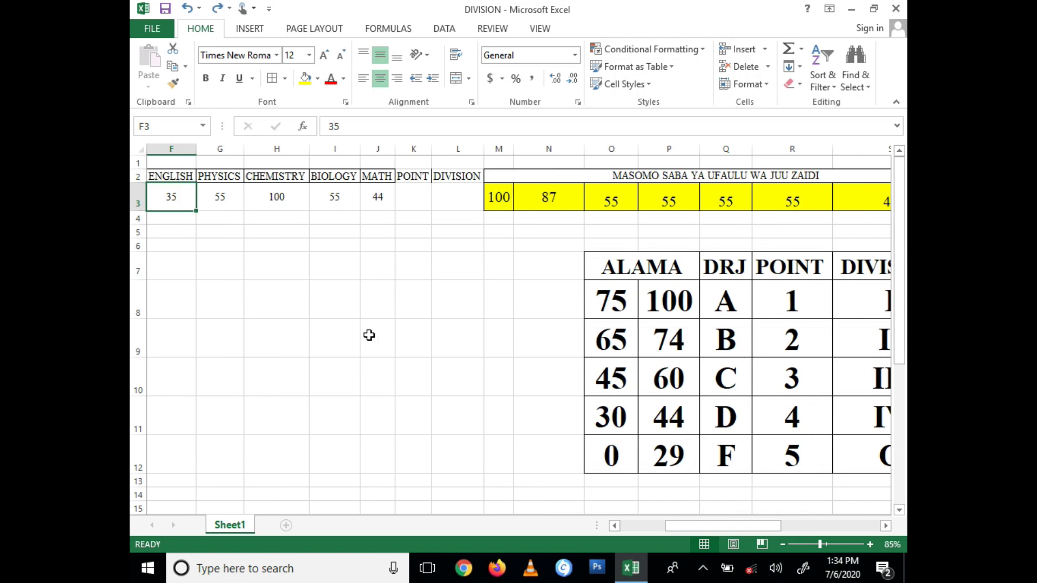
Examine the points awarded for each of the seven subjects in U3 through AA3.
drag(722, 529, 859, 522)
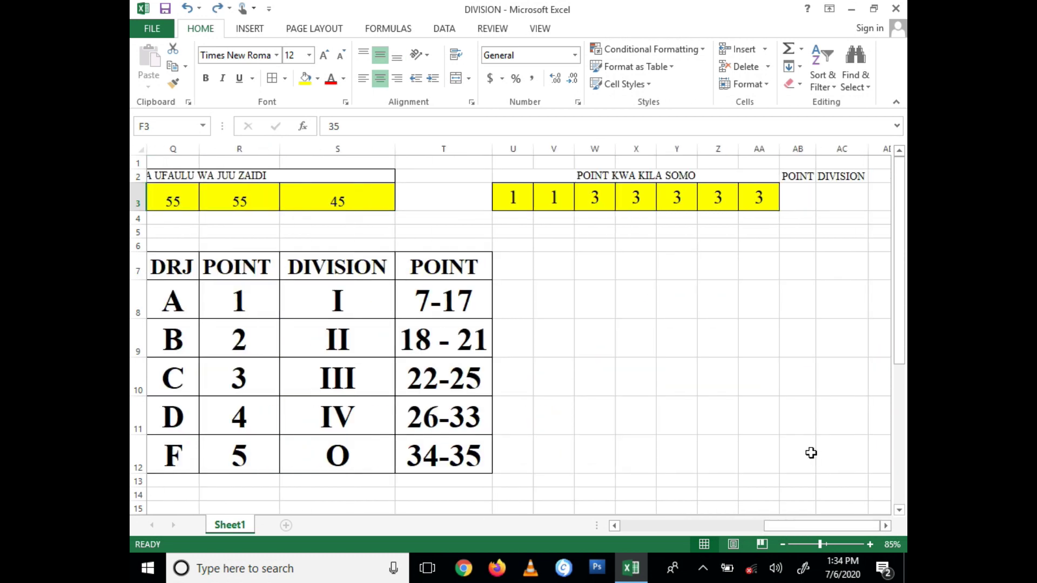
click(522, 203)
click(556, 198)
click(596, 198)
click(636, 199)
click(678, 198)
click(713, 199)
click(755, 197)
Enter a SUM formula over U3:Z3 in AB3 under the POINT heading.
click(795, 196)
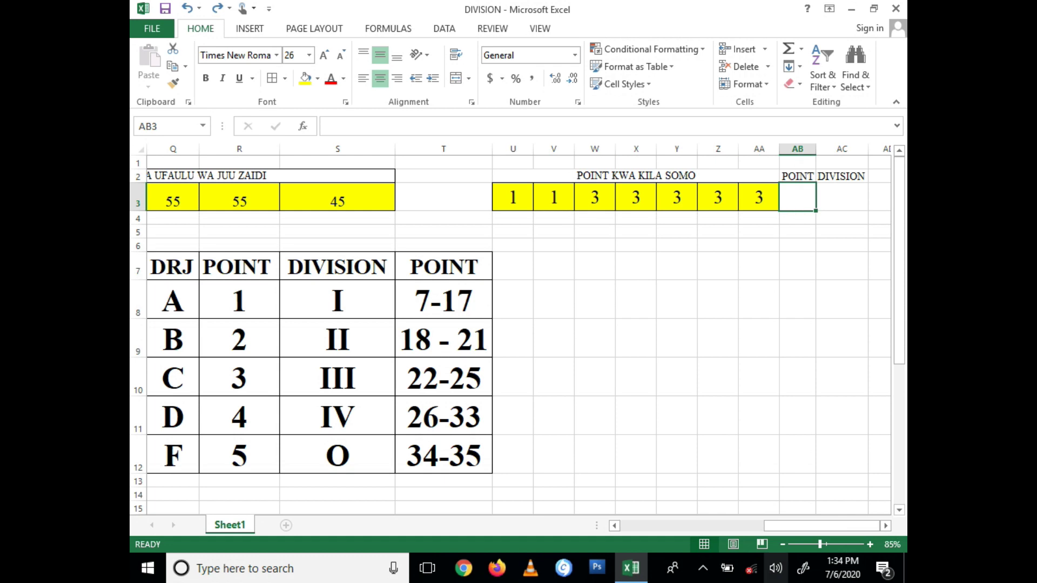
text(=SUM)
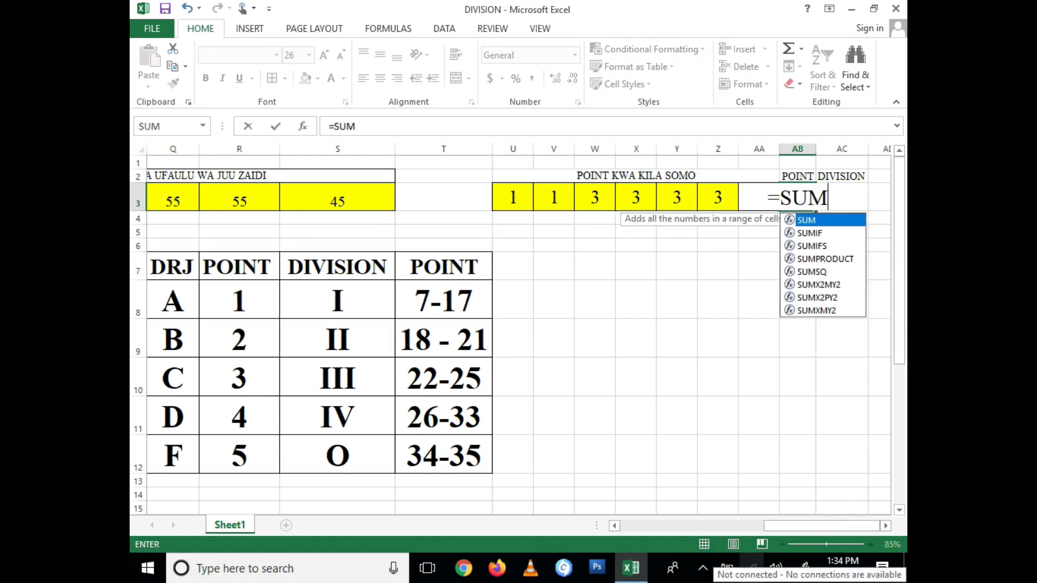
text(()
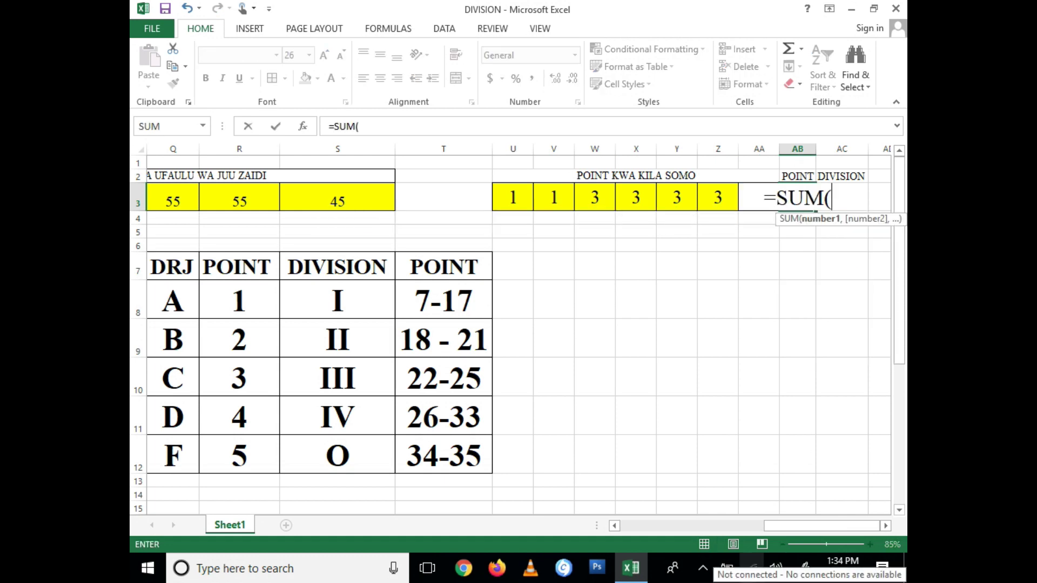
drag(517, 200, 711, 189)
key(Return)
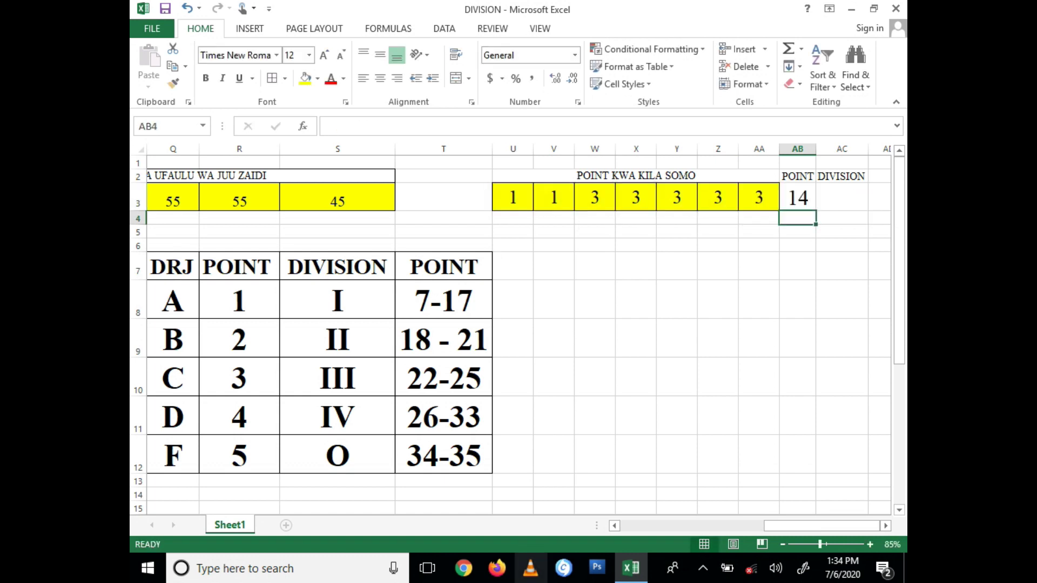
Check the AB3 total against the subject points and correct its formula to =SUM(U3:AA3).
click(798, 195)
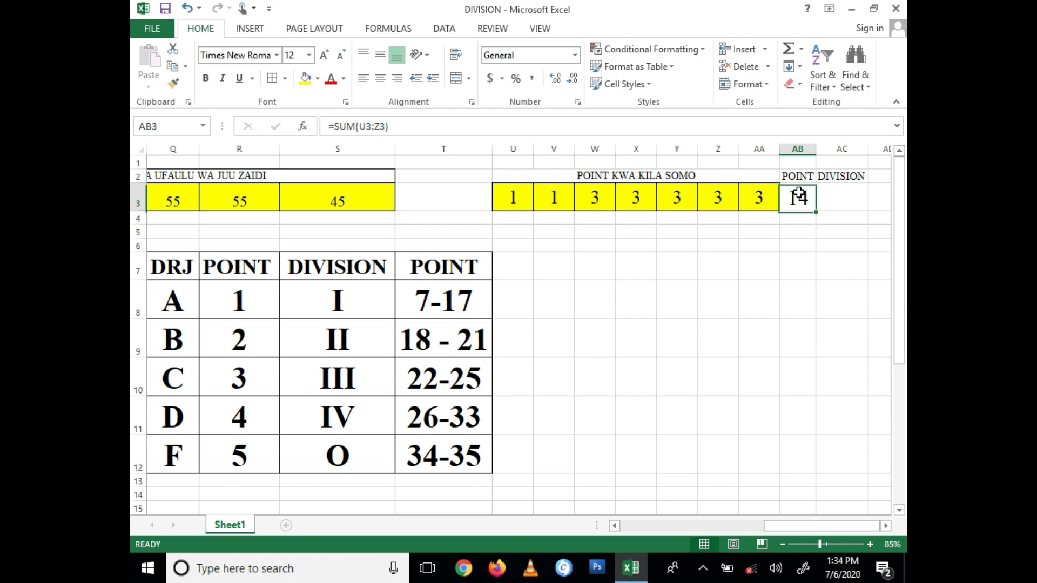
click(557, 199)
click(595, 199)
click(636, 199)
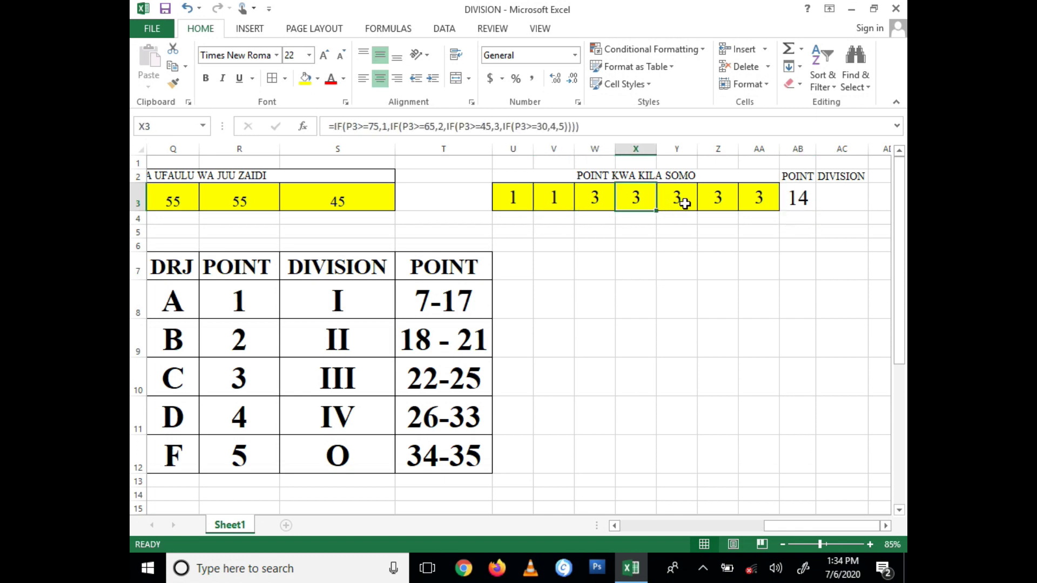
click(683, 204)
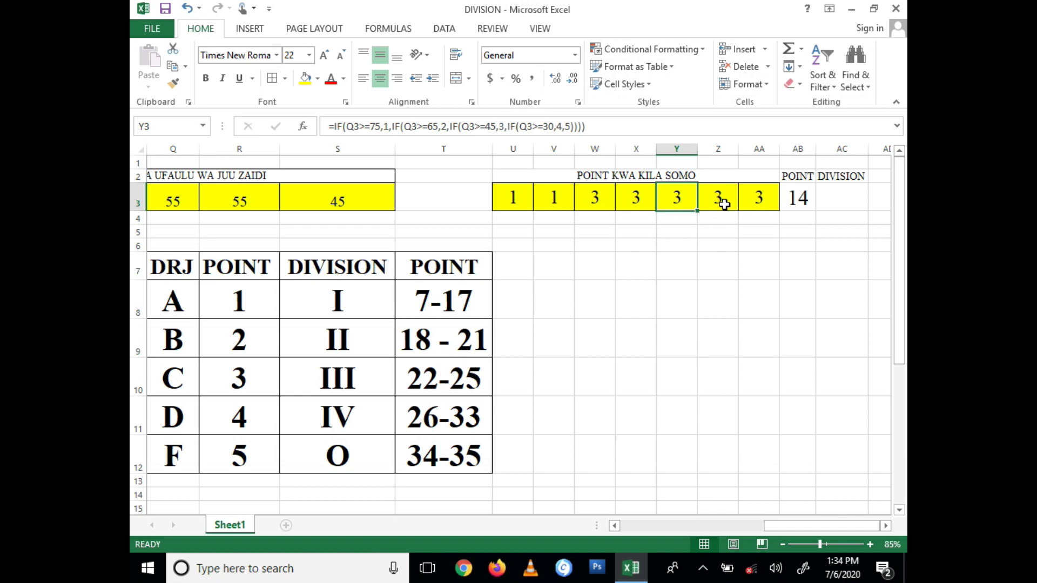
click(799, 198)
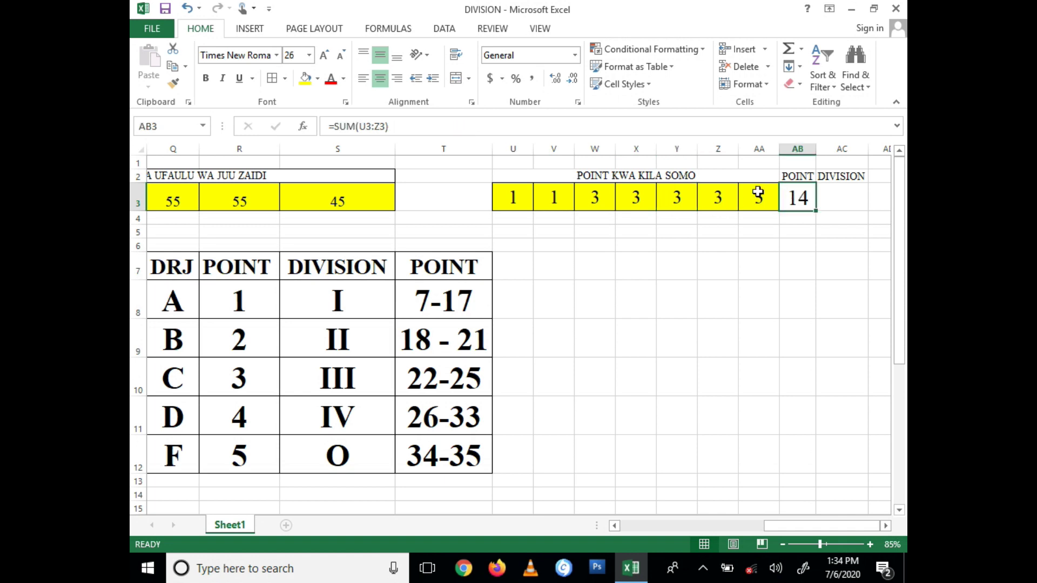
click(766, 130)
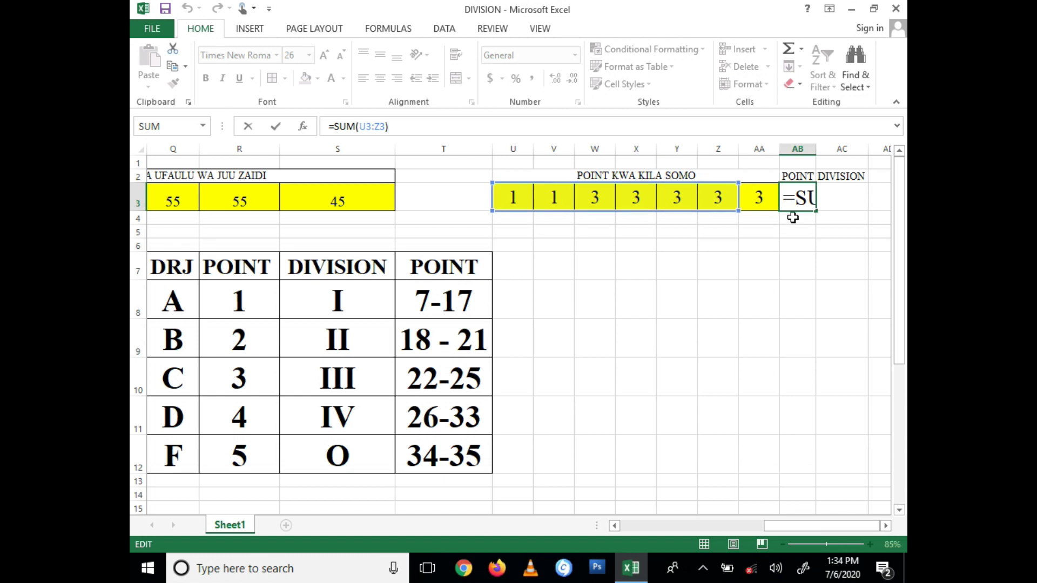
key(BackSpace)
key(BackSpace)
key(BackSpace)
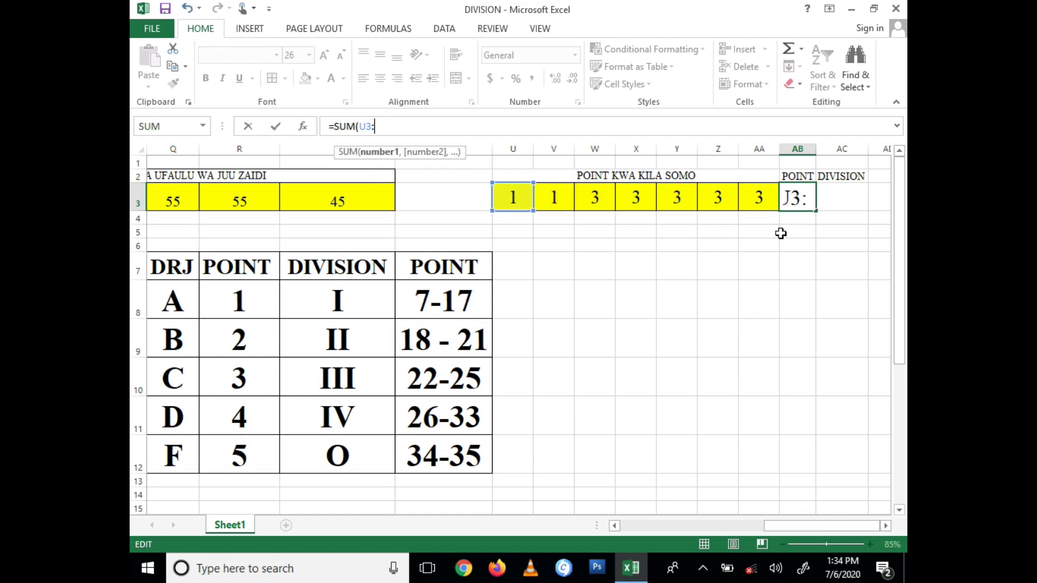
key(BackSpace)
key(BackSpace)
key(BackSpace)
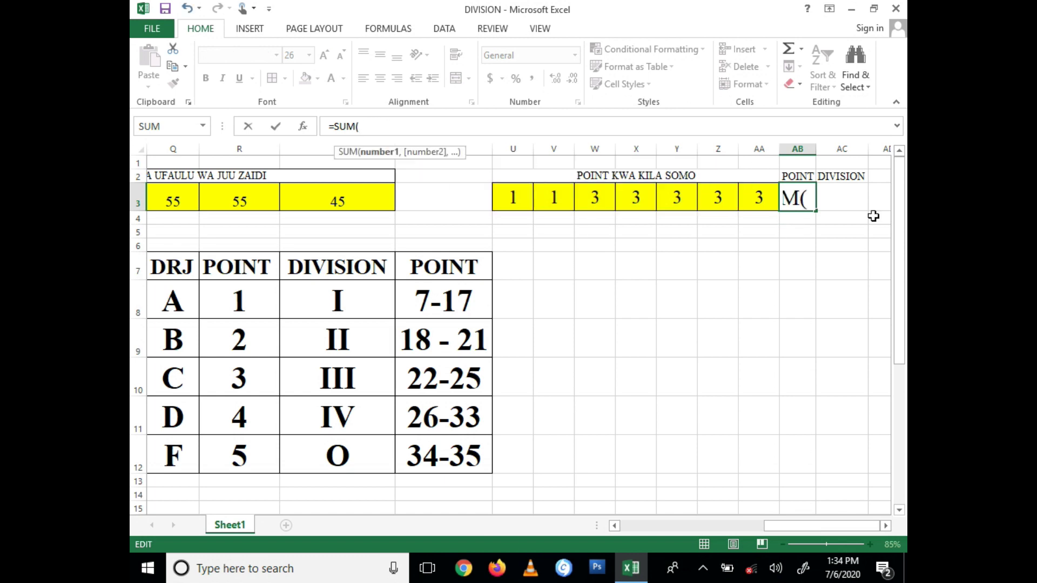
drag(506, 208, 759, 200)
key(Return)
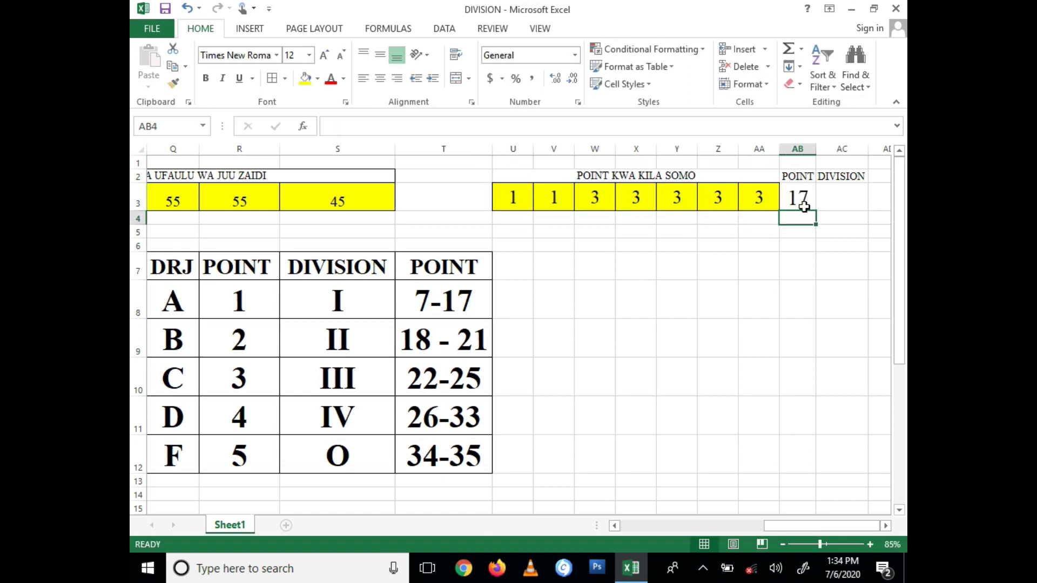
Fill the total points cell AB3 with yellow.
click(804, 203)
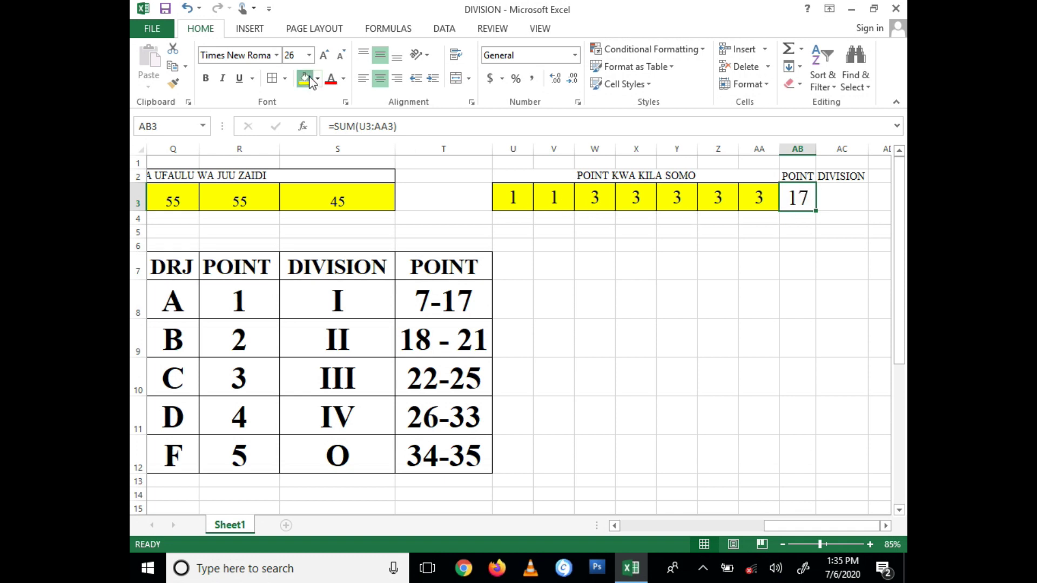
key(ctrl+b)
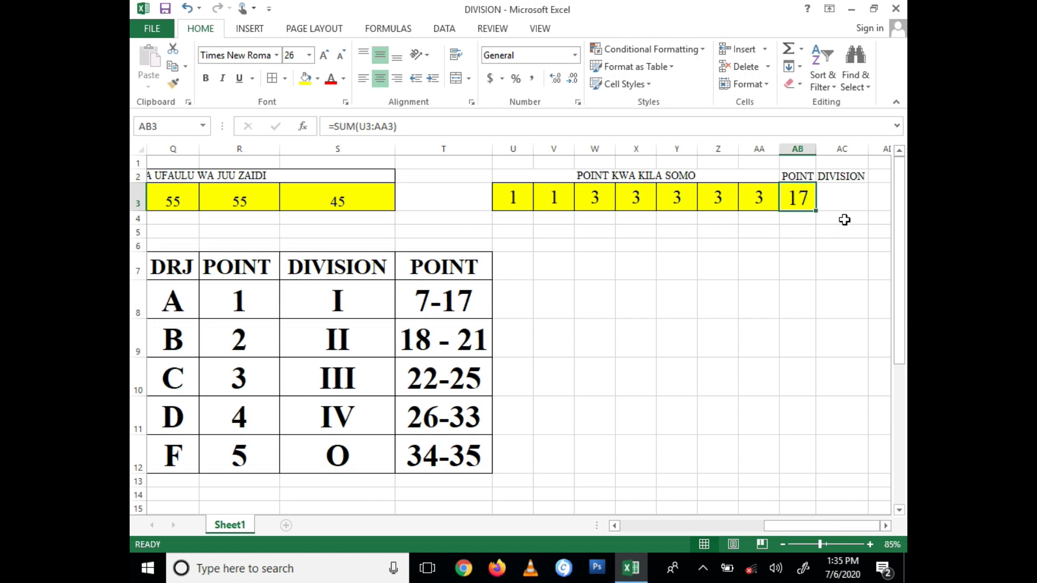
Start an IF formula in AC3 that returns "I" when AB3<=17, using the division points table as reference.
click(849, 199)
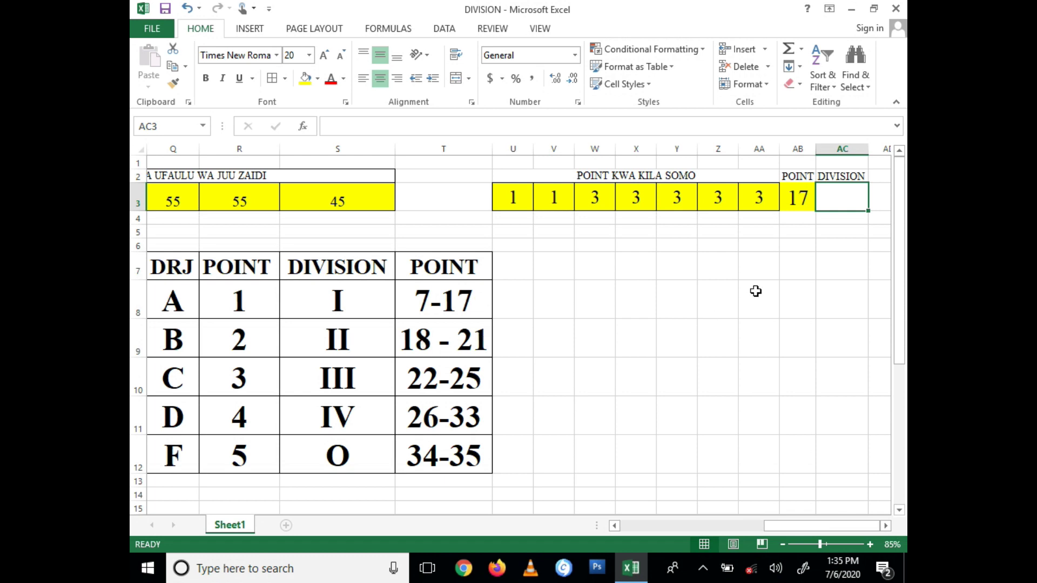
text(=IF()
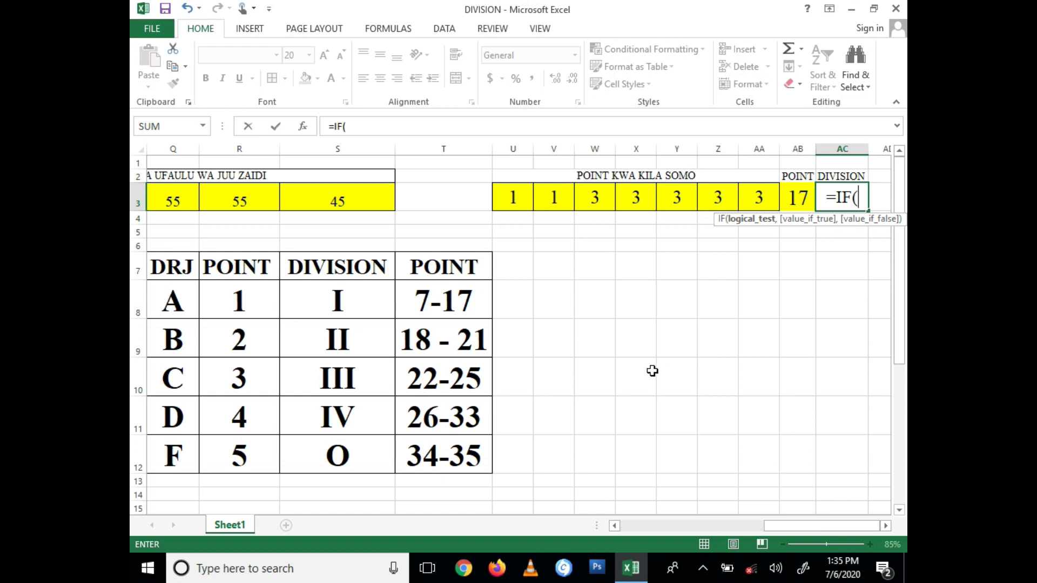
click(796, 197)
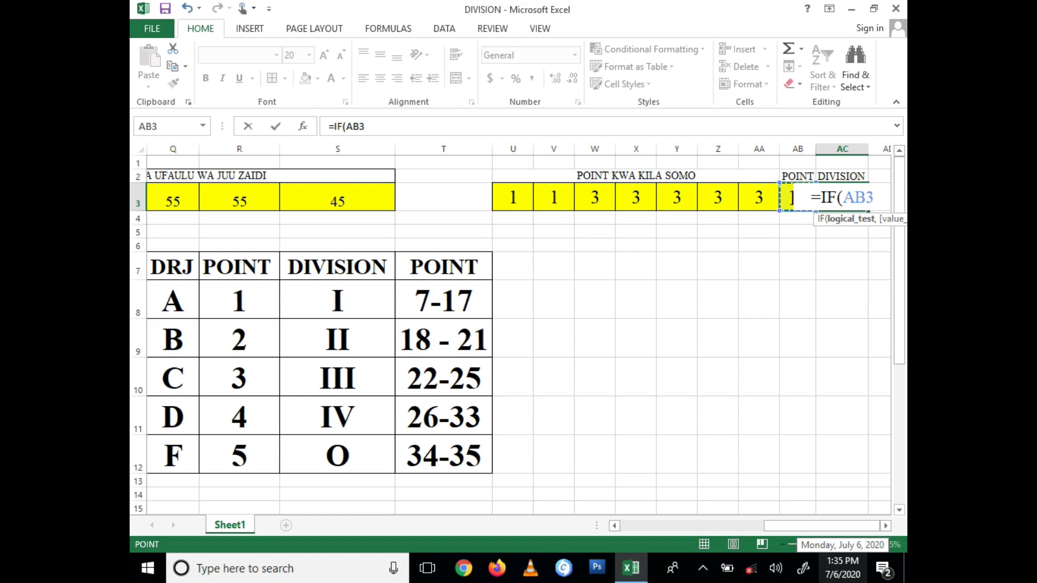
text(<=)
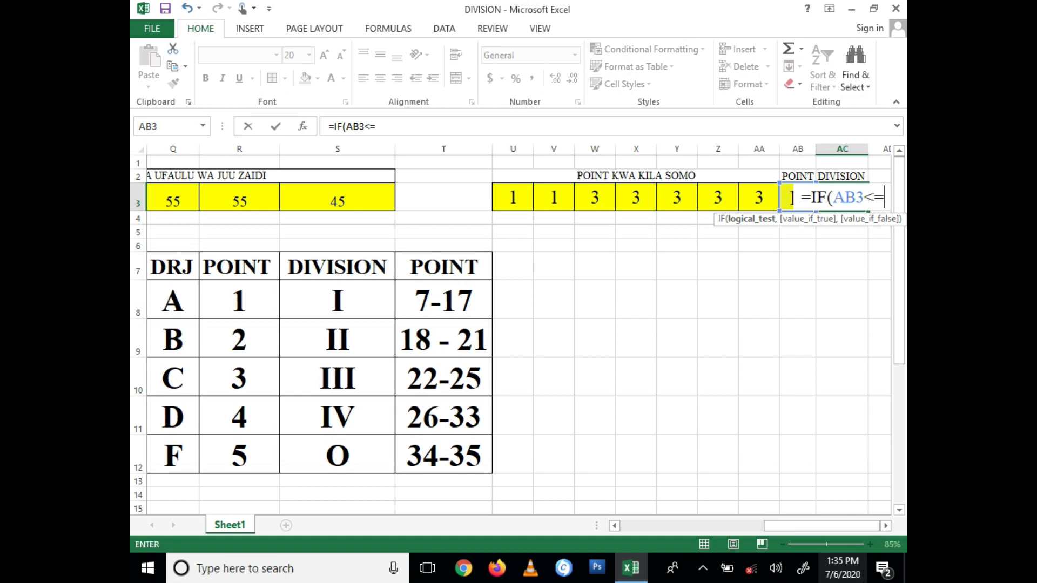
drag(860, 527, 815, 527)
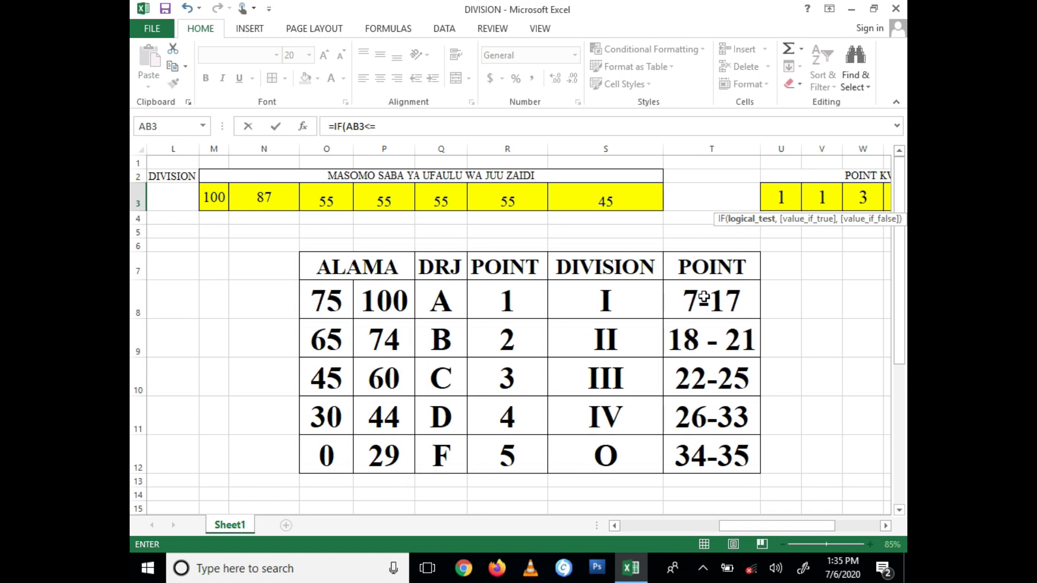
drag(766, 527, 810, 523)
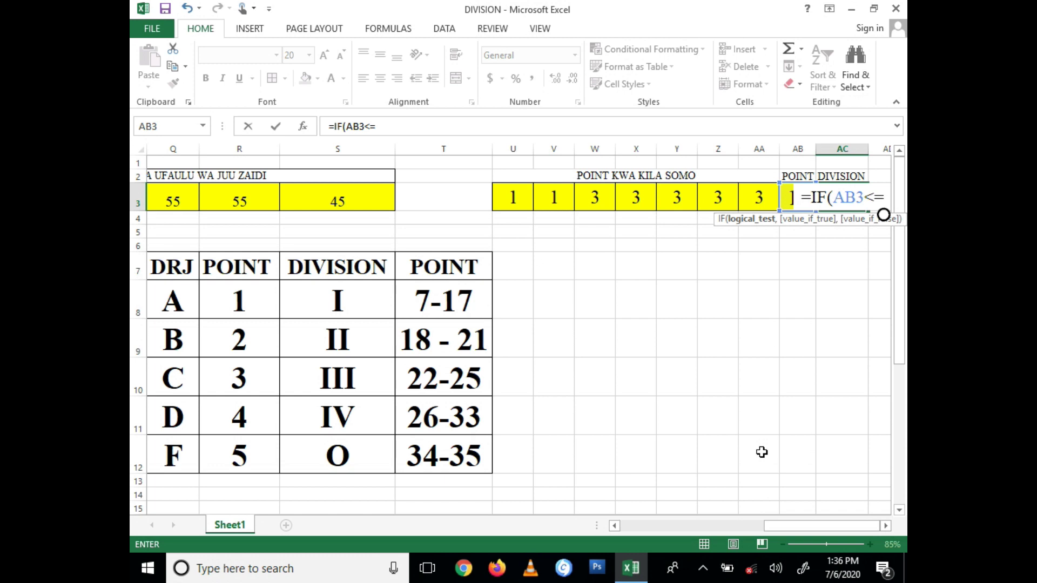
text(17)
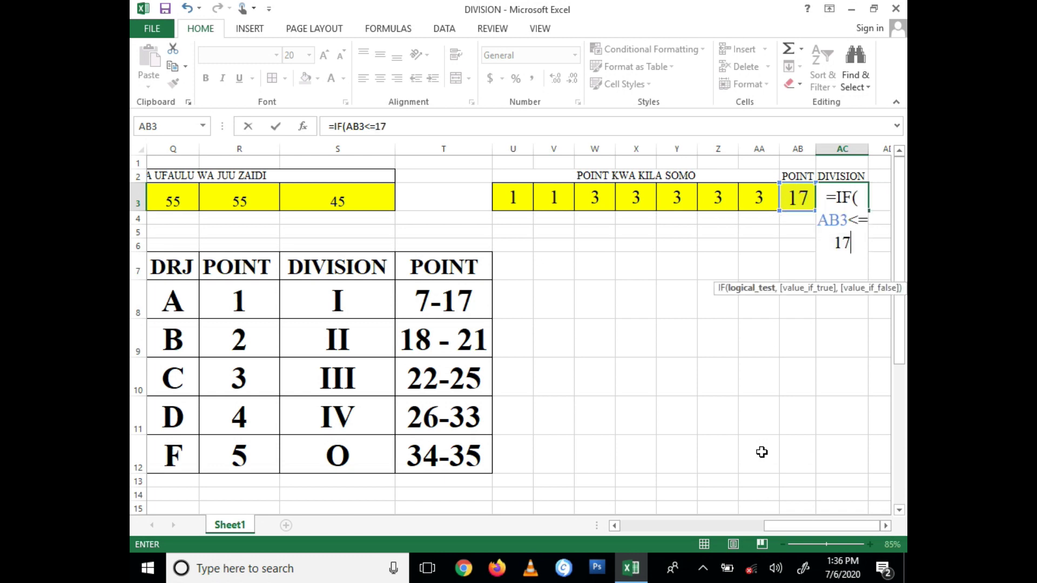
text(,)
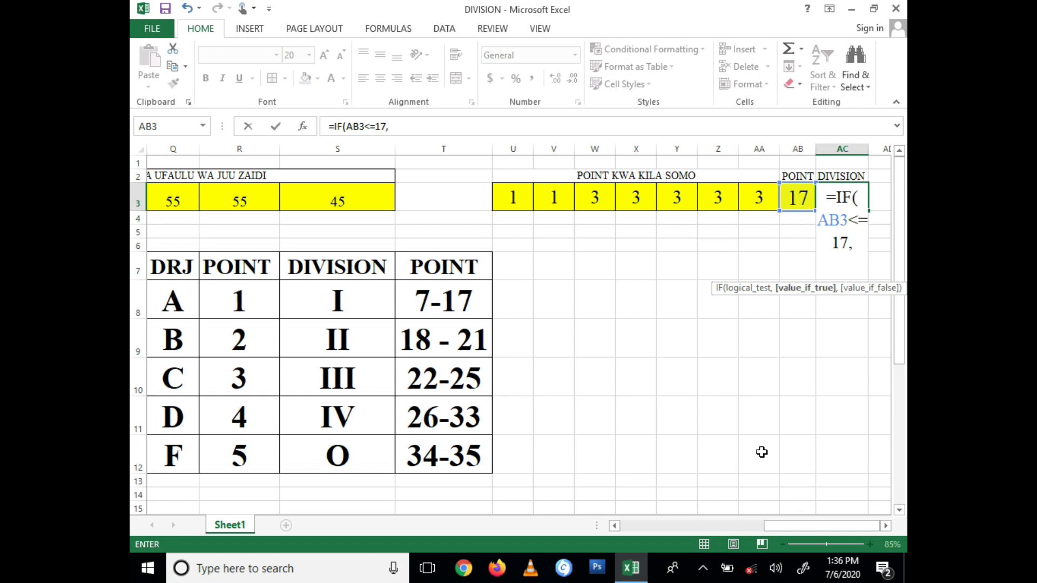
text("I",IF)
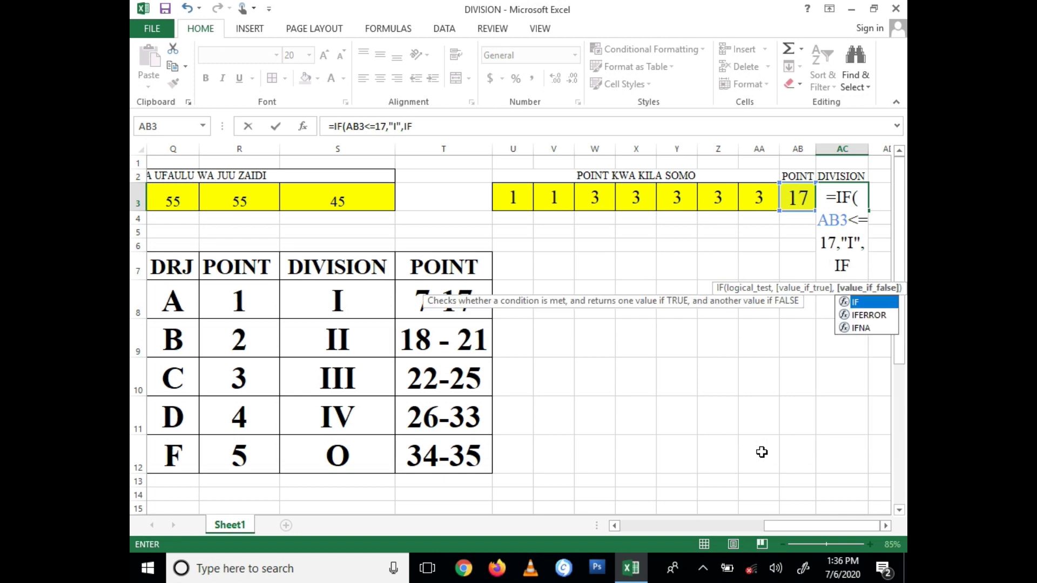
Nest a second IF in the AC3 formula that returns "II" when AB3<=21.
text(()
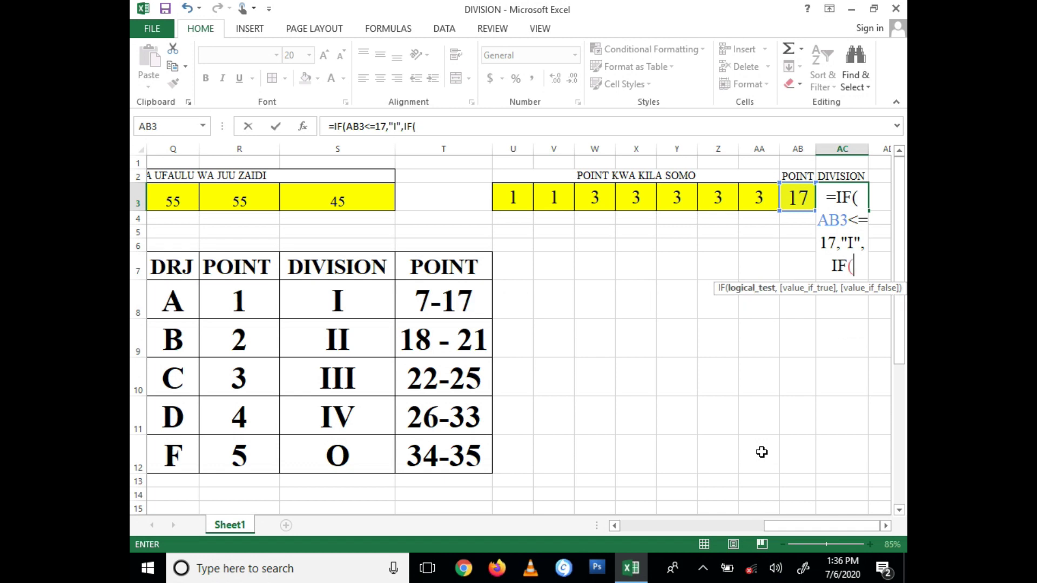
click(798, 198)
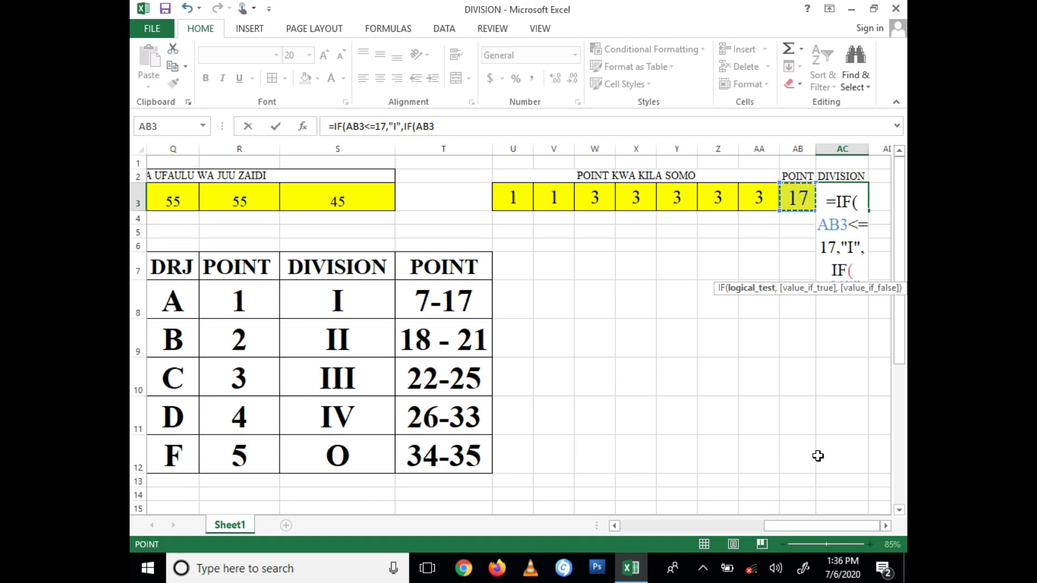
text(<=)
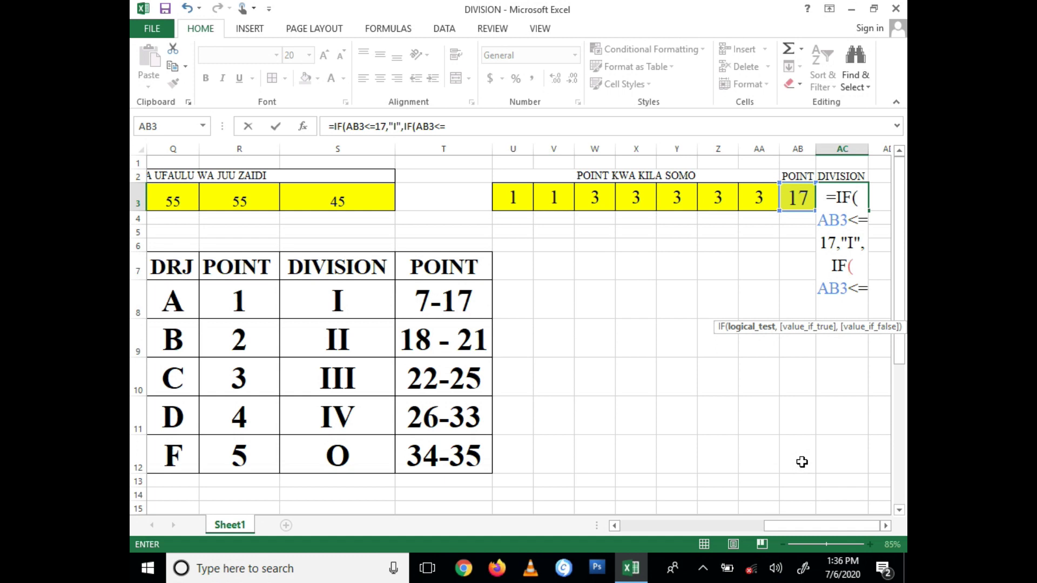
text(21)
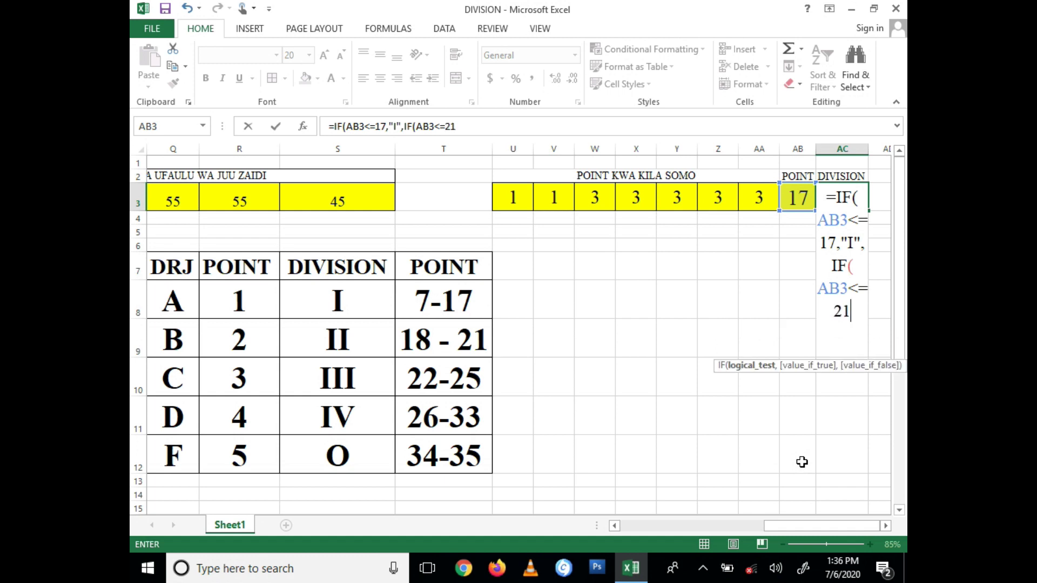
text(,"II)
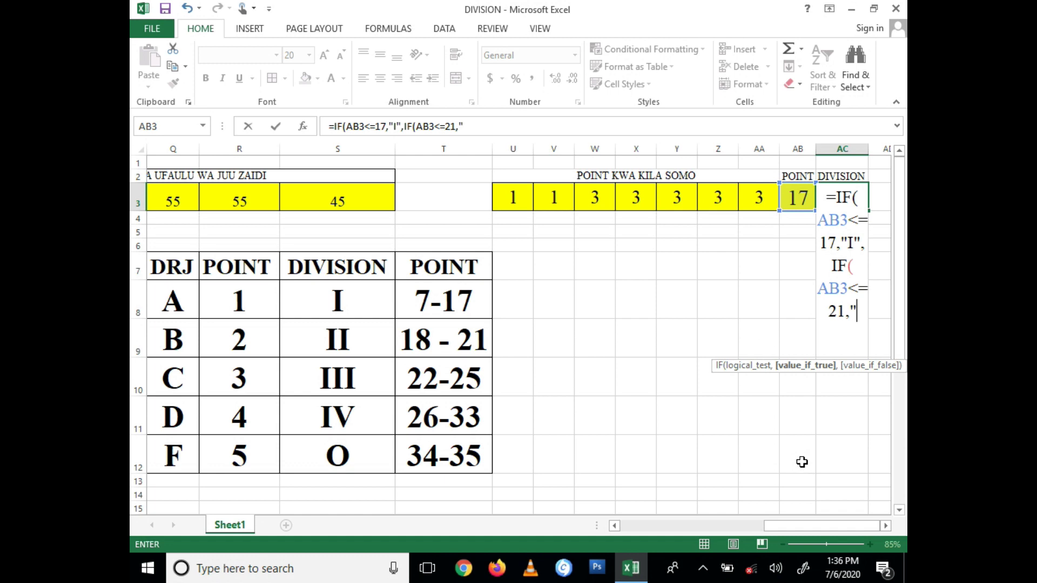
text(",)
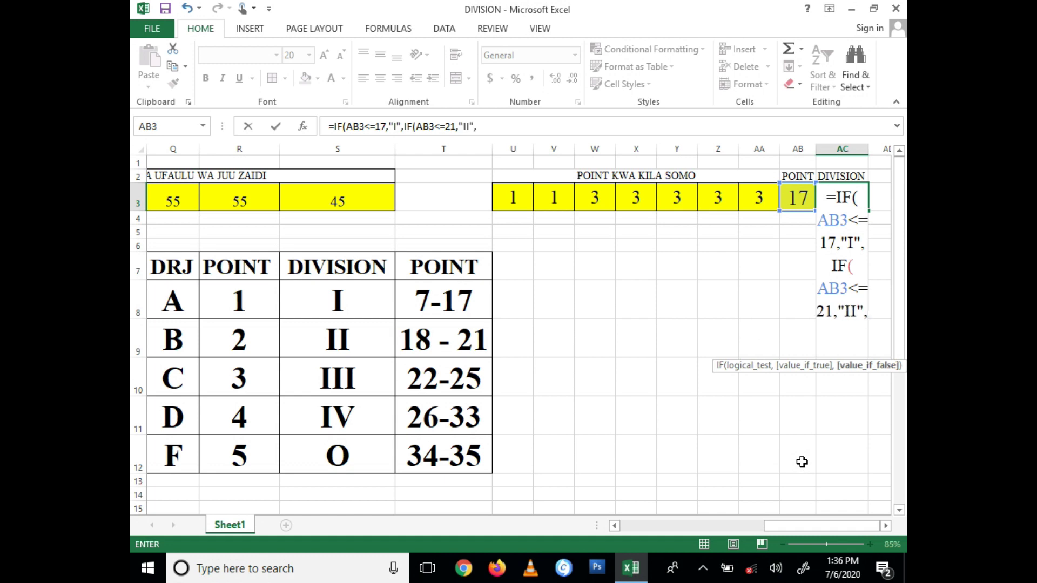
Nest a third IF in the AC3 formula that returns "III" when AB3<=25.
text(IF()
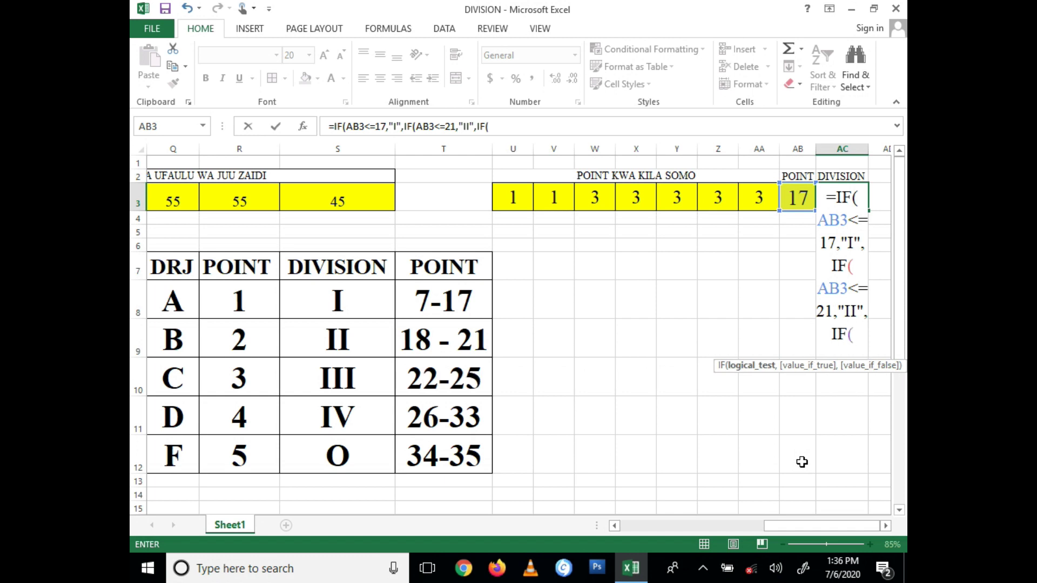
click(794, 198)
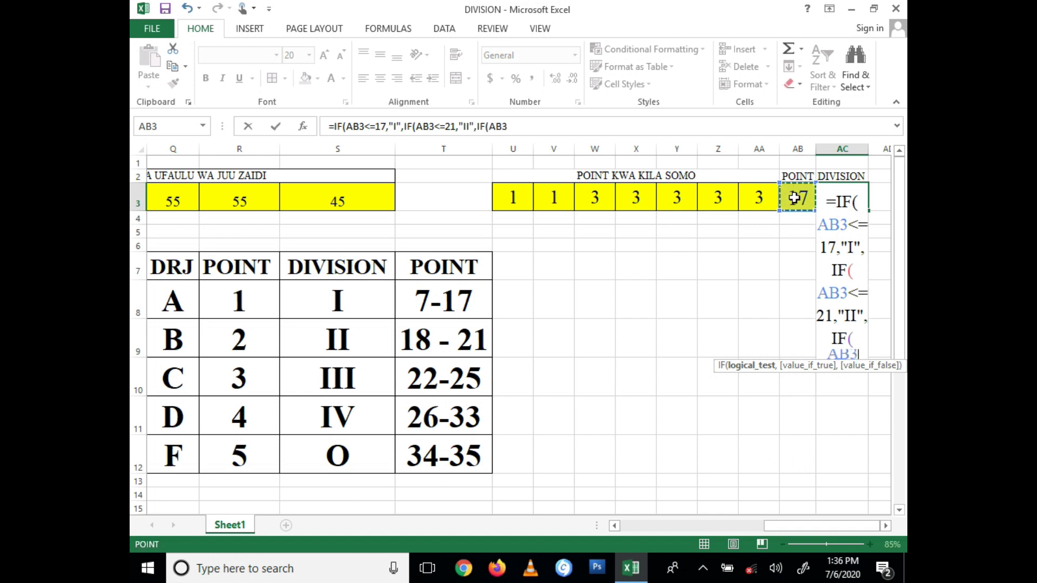
text(<=)
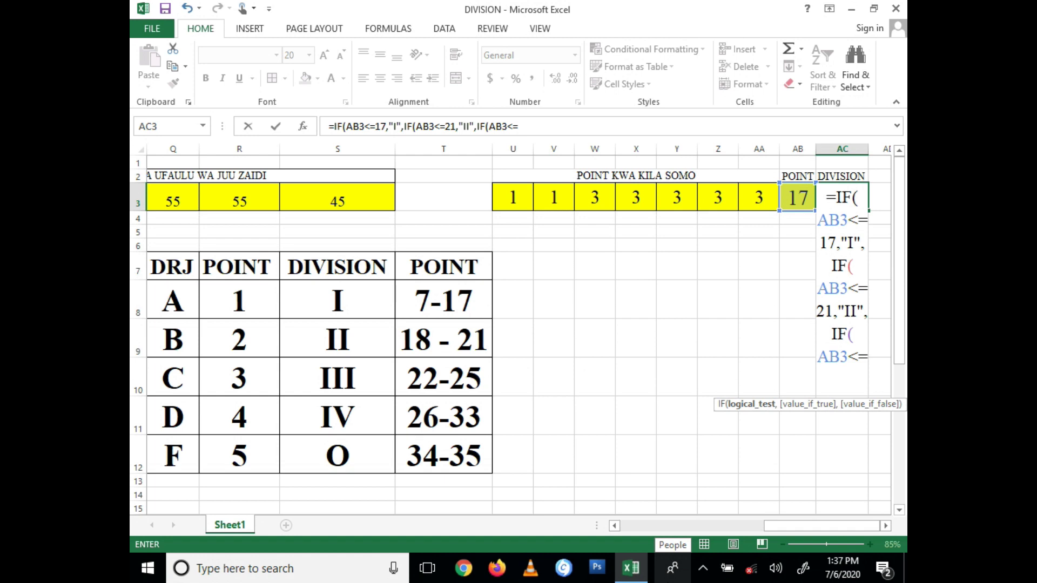
text(25,"III)
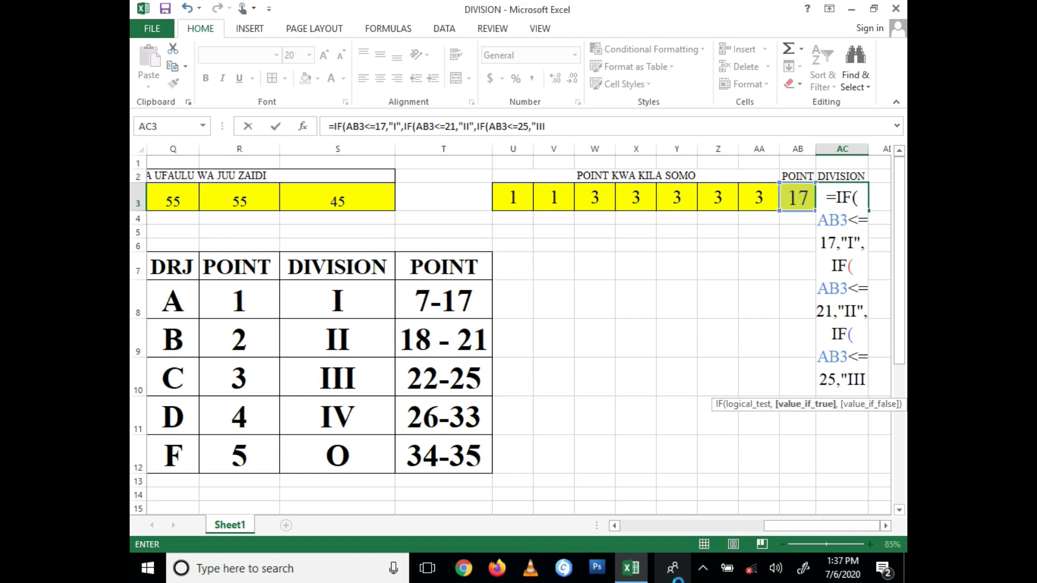
Complete the AC3 formula with a fourth IF returning "IV" when AB3<=33 and otherwise "O", accepting the closing parenthesis correction.
text(",IF()
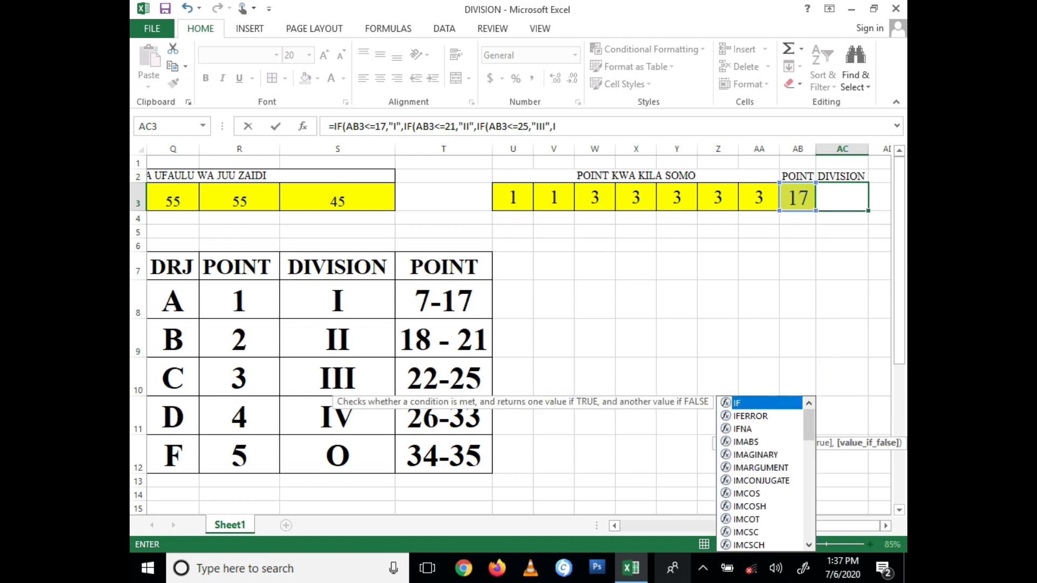
click(799, 204)
text(<=)
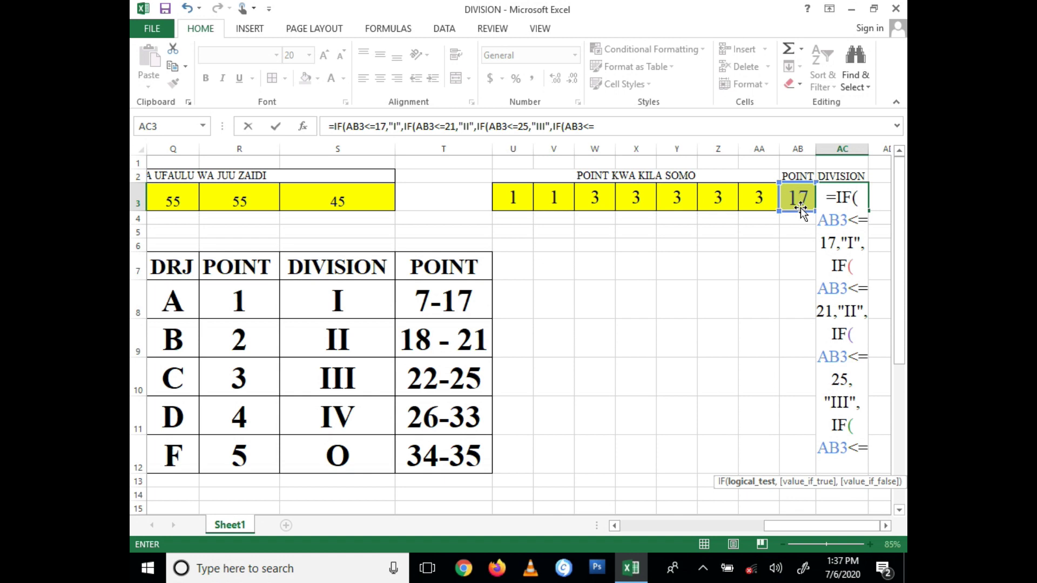
text(33,"IV)
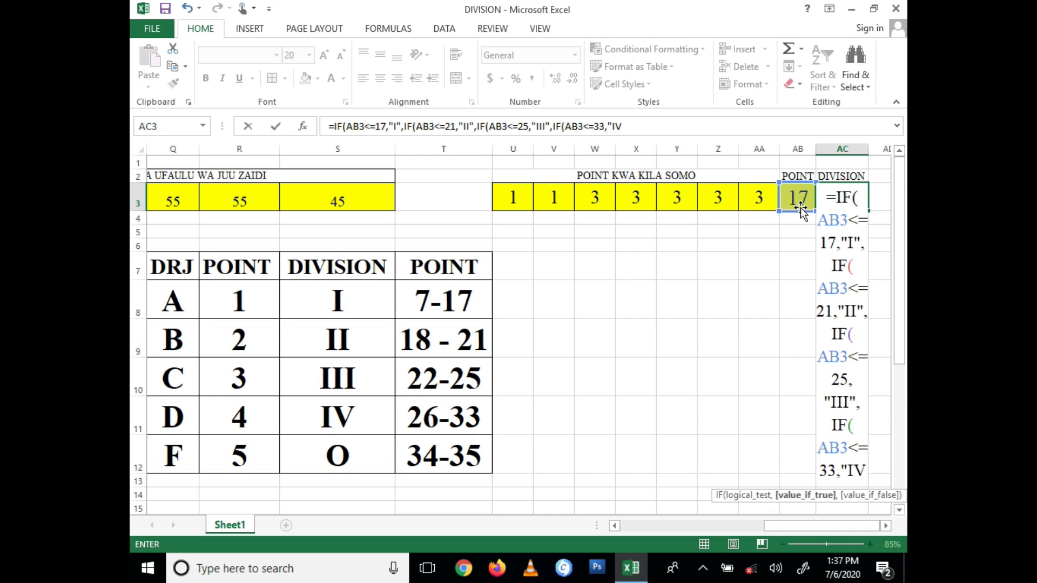
text(")
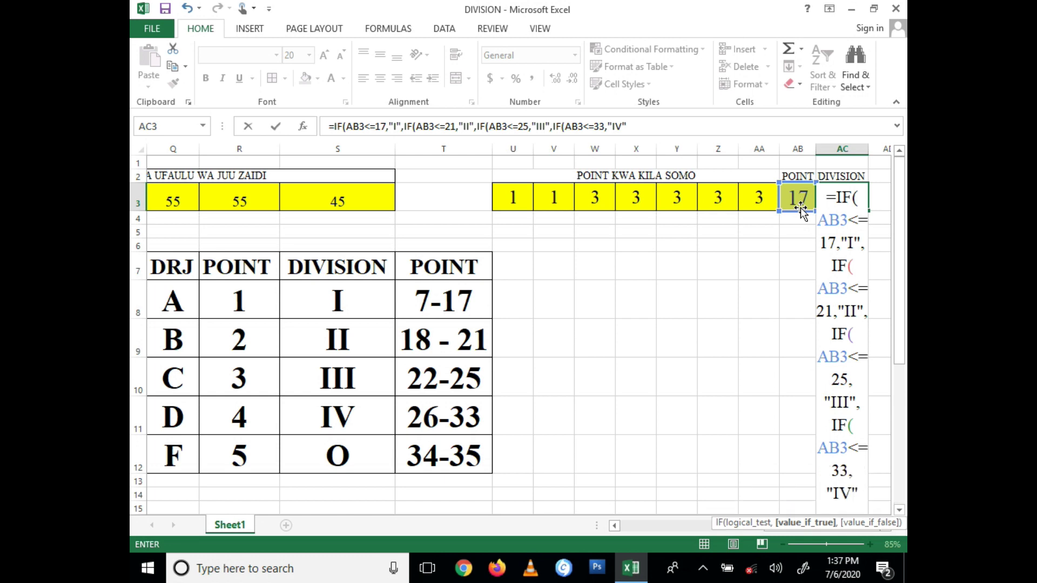
text(,")
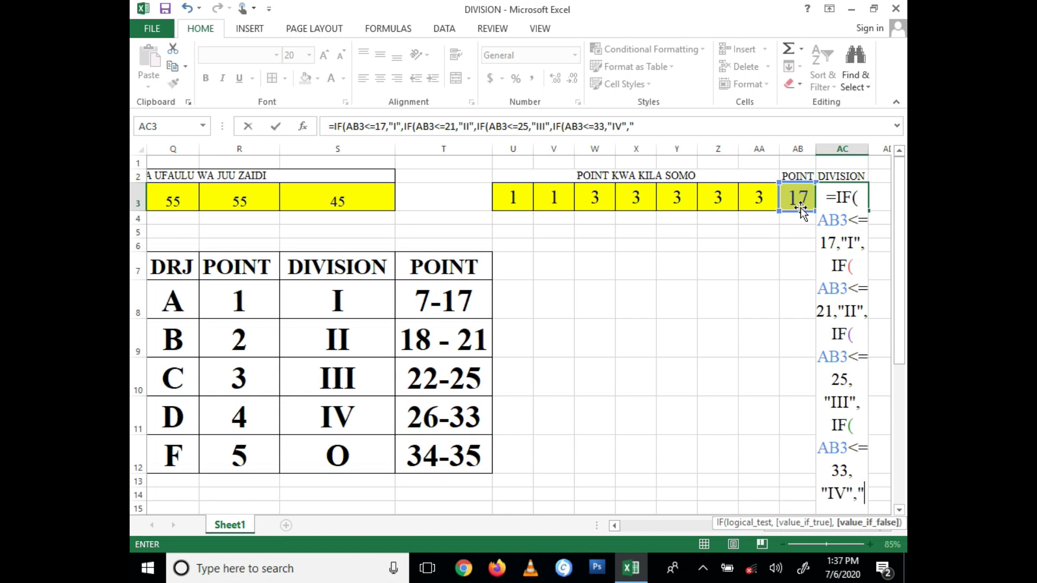
text(O"))))
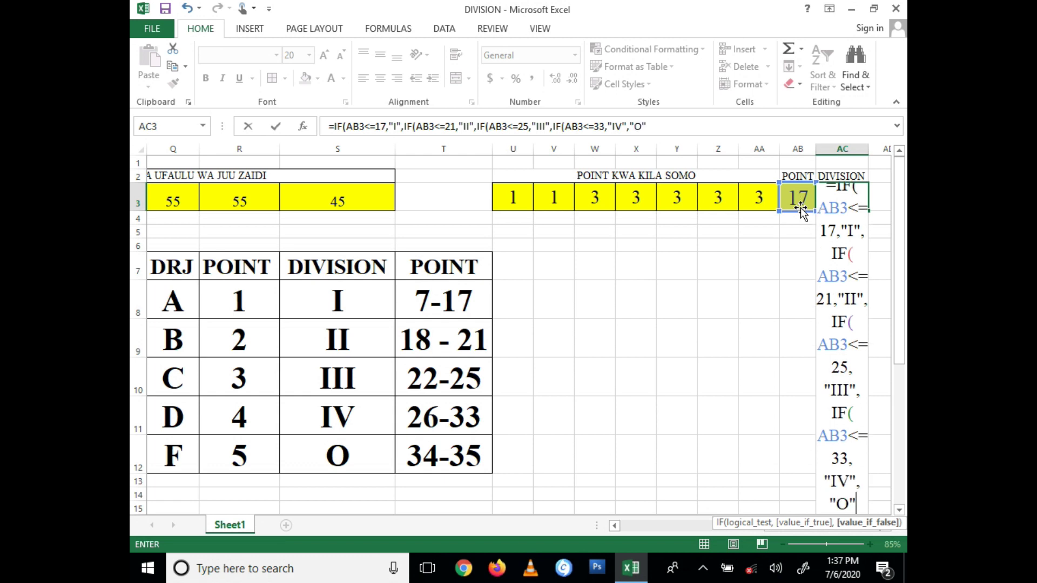
key(Return)
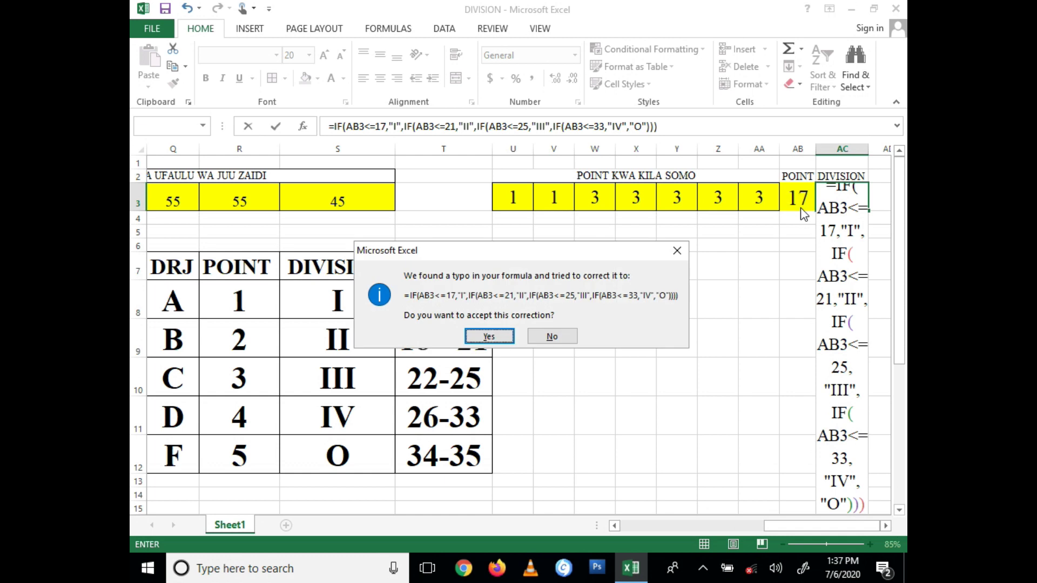
key(Return)
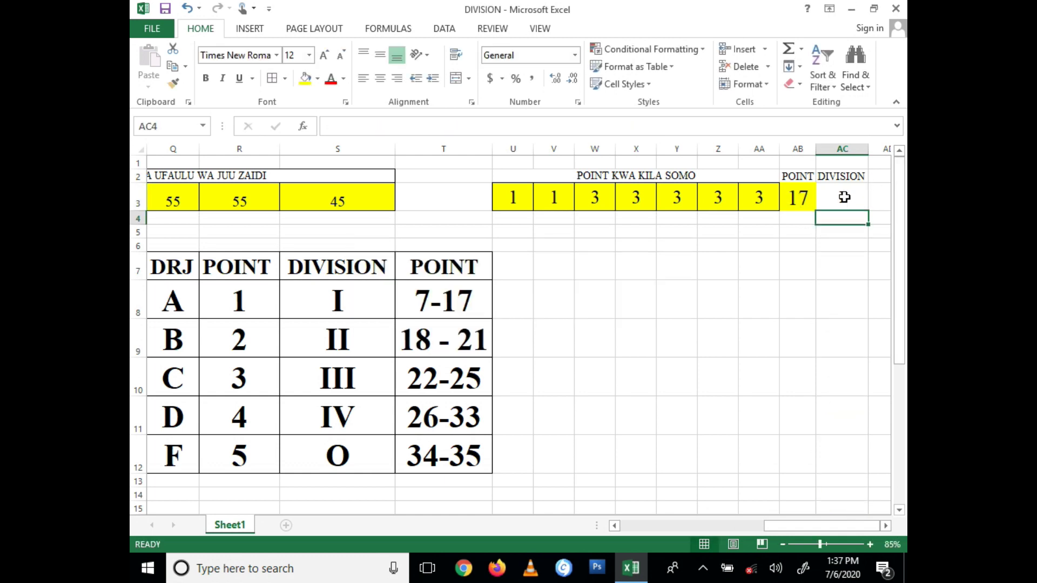
click(843, 199)
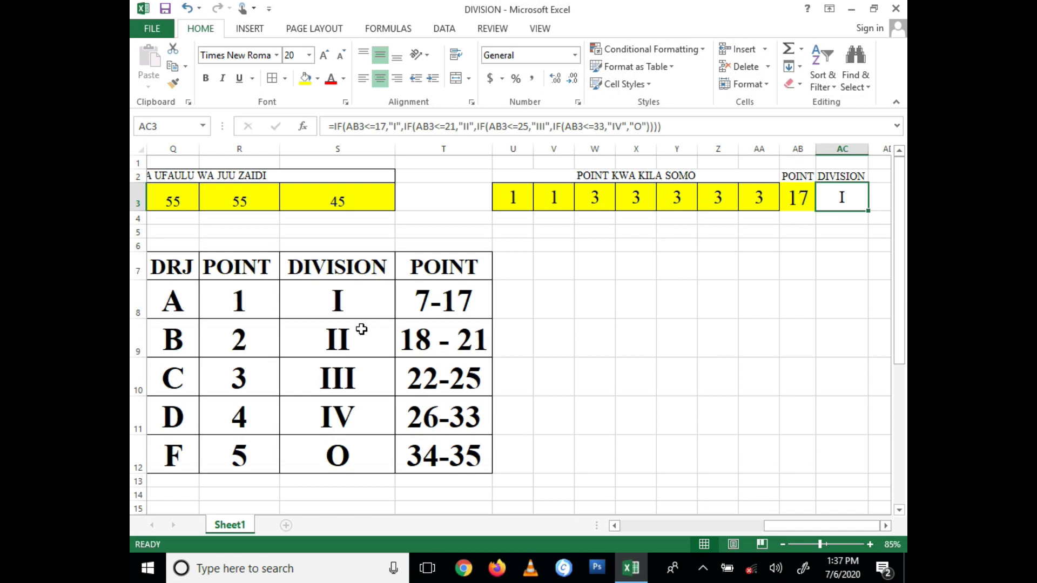
Set the CHEMISTRY score in H3 to 25 and check the total points and division in AB3 and AC3.
drag(772, 526, 594, 527)
click(544, 198)
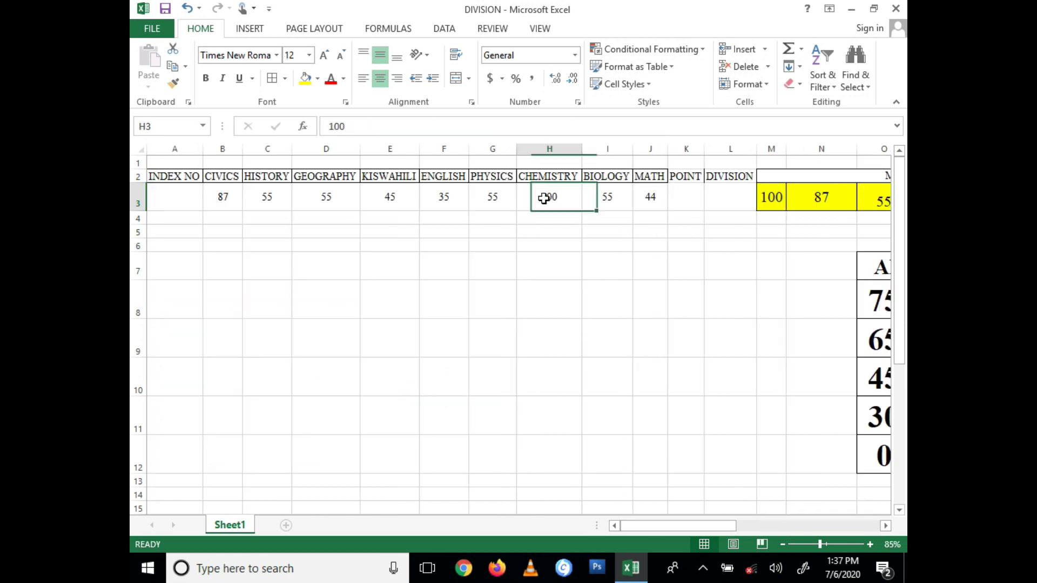
text(25)
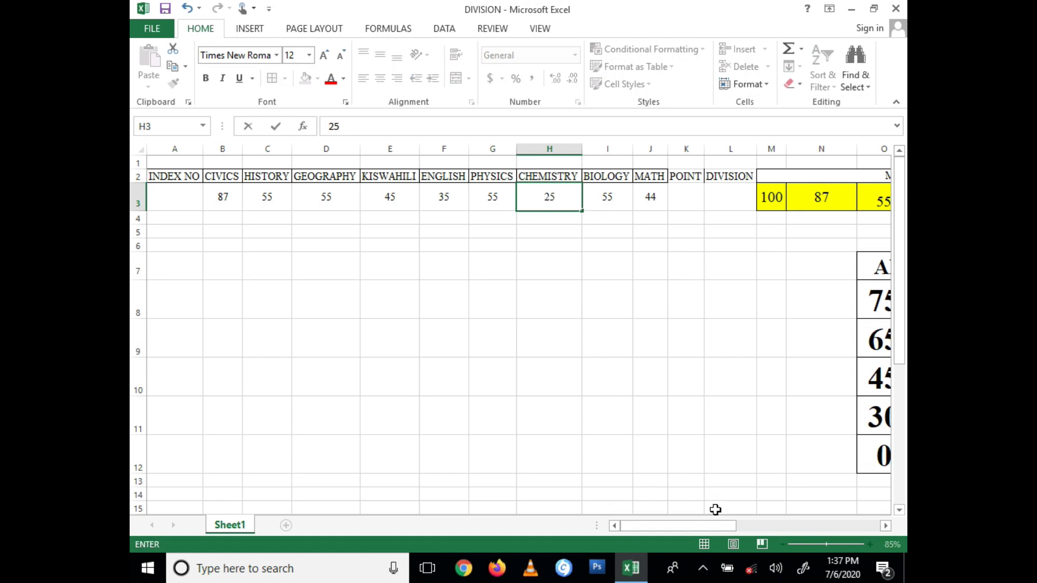
drag(709, 526, 879, 510)
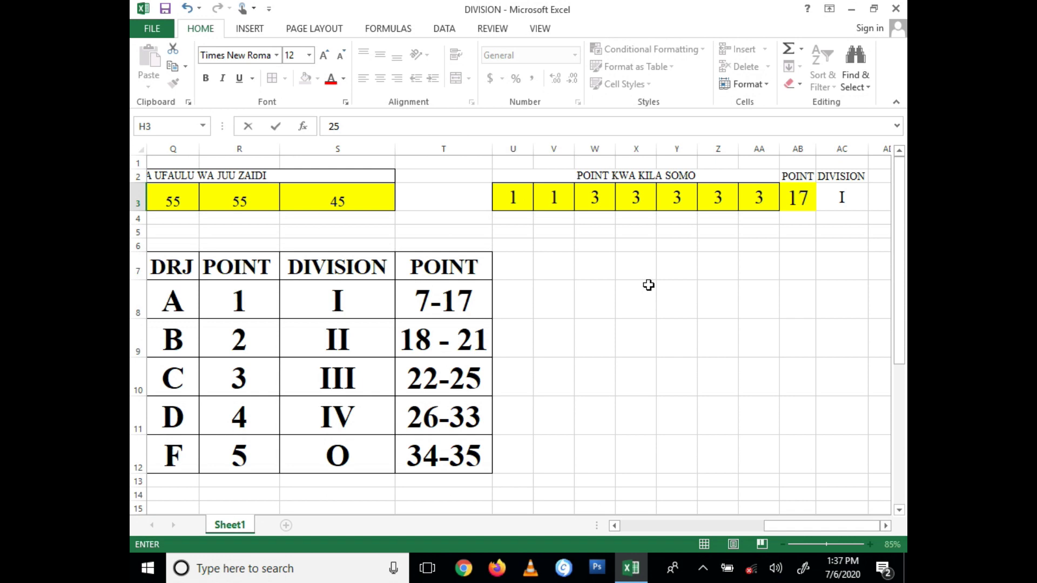
drag(842, 526, 700, 547)
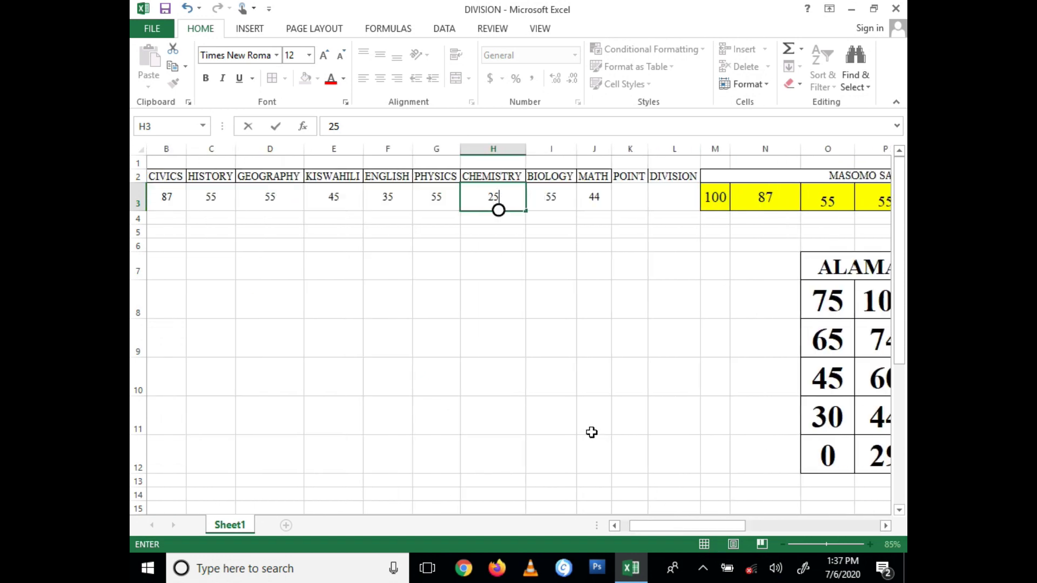
key(Return)
drag(723, 526, 859, 526)
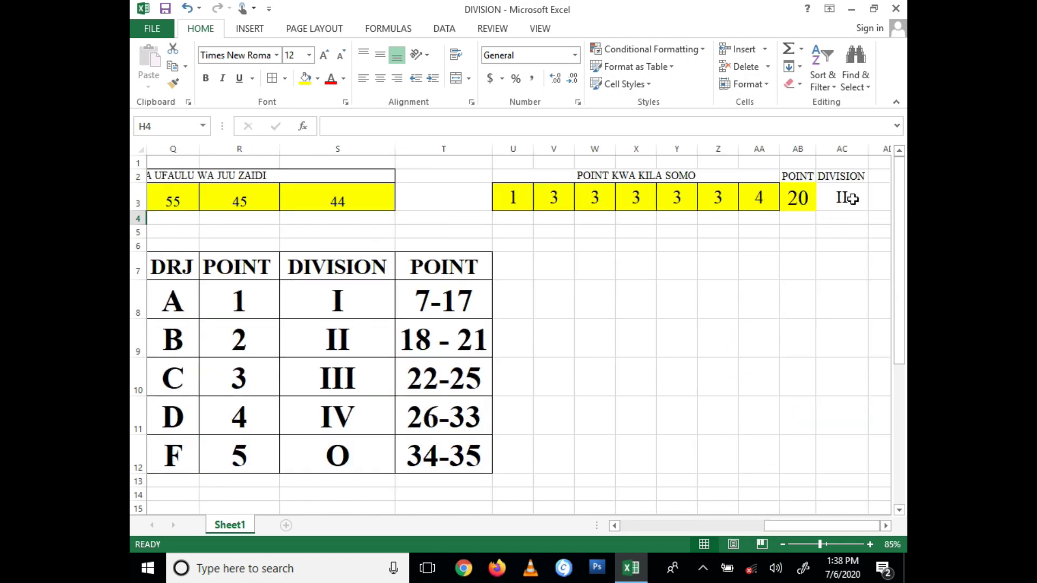
Set the BIOLOGY score in I3 to 20.
drag(796, 530, 686, 529)
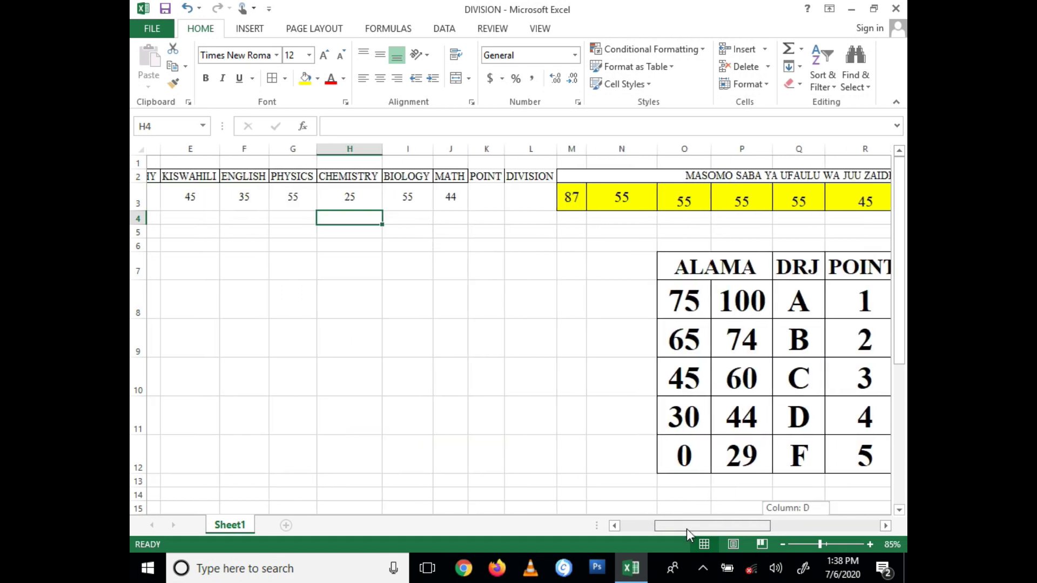
click(392, 202)
text(20)
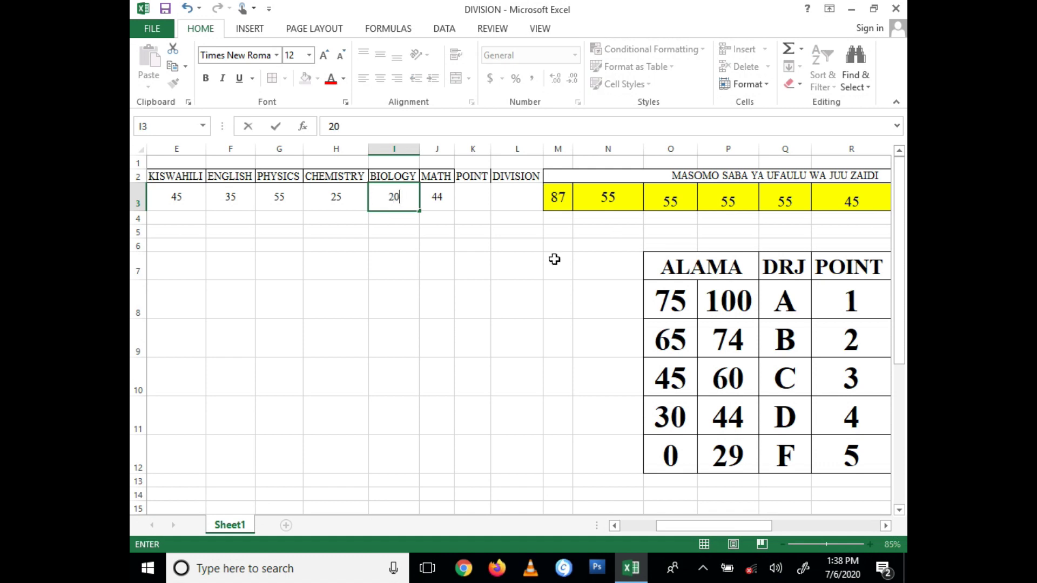
key(ctrl+Return)
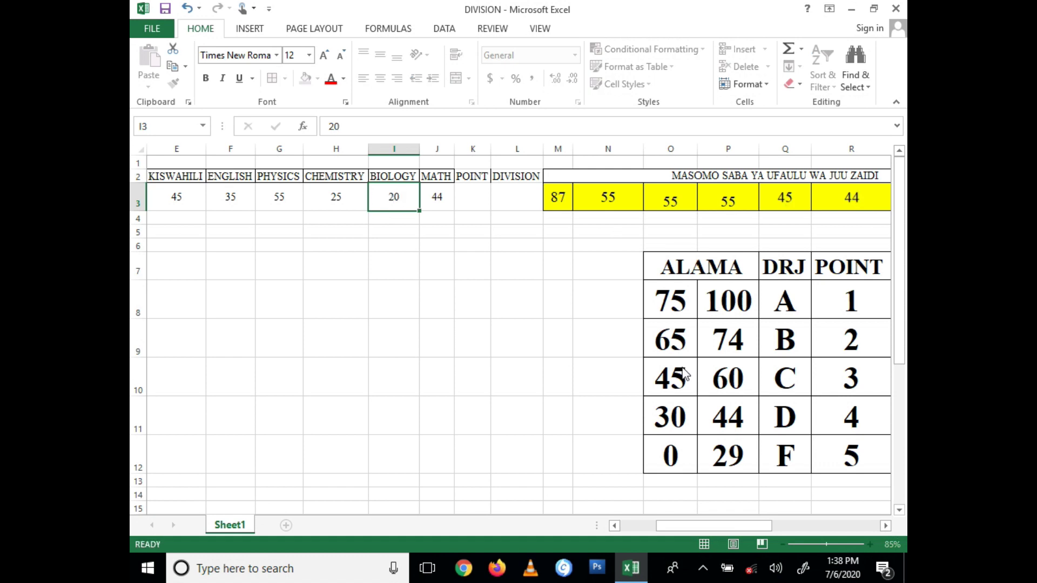
Set the GEOGRAPHY score in D3 to 20 and check the total points and division in AB3 and AC3.
drag(742, 526, 553, 325)
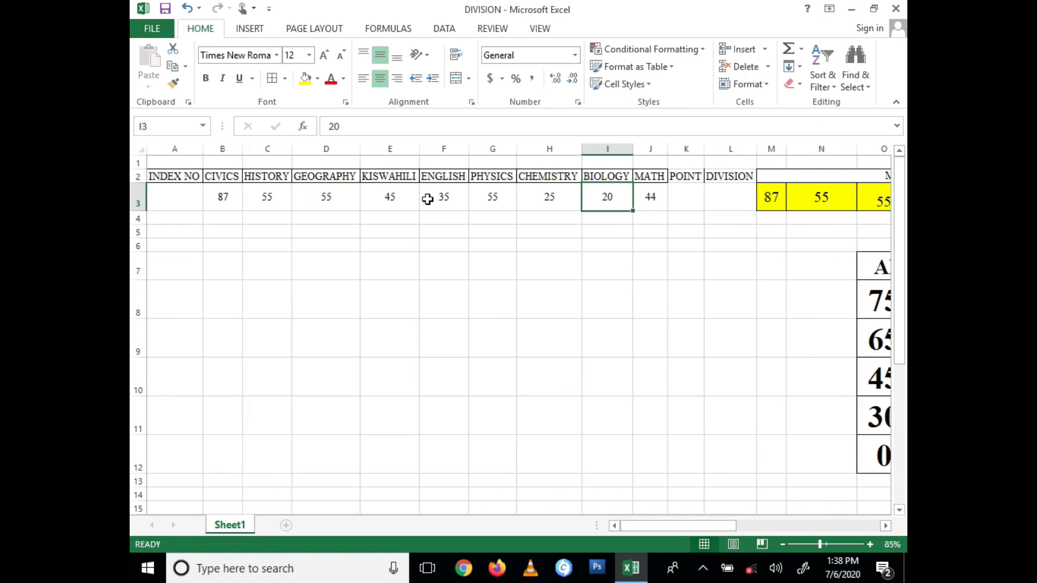
click(328, 199)
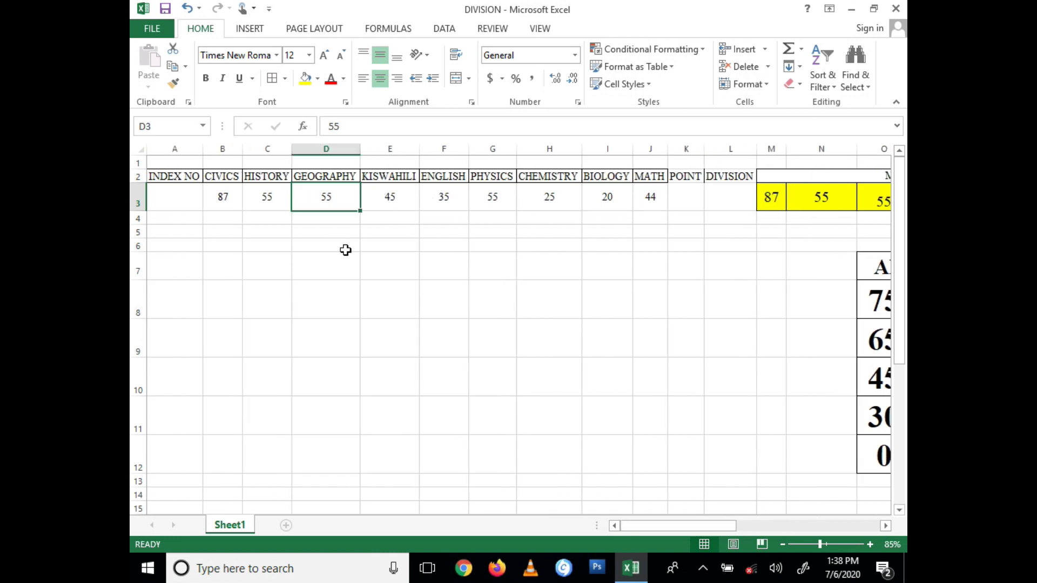
text(20)
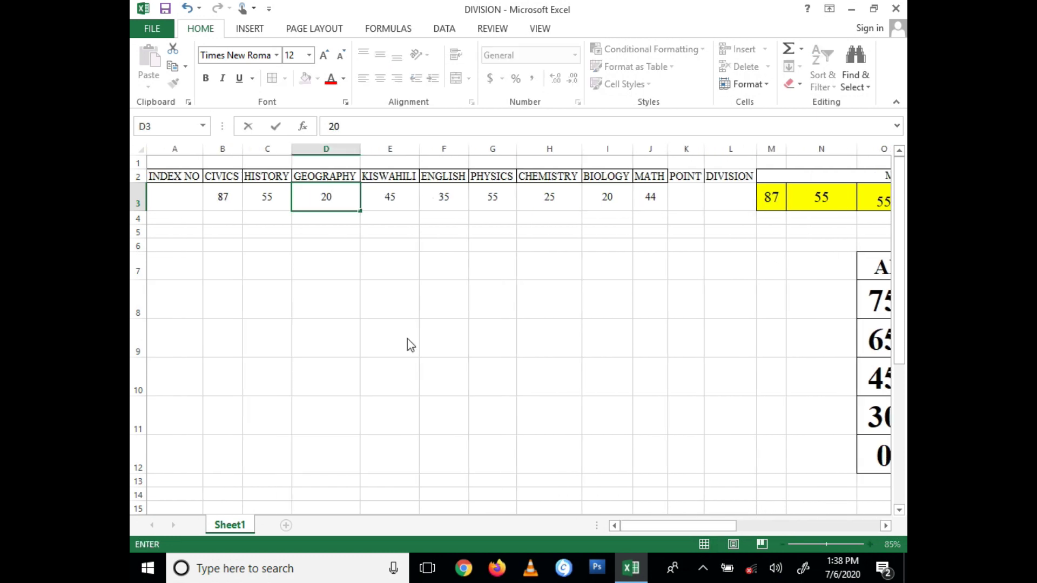
click(408, 343)
drag(708, 527, 851, 527)
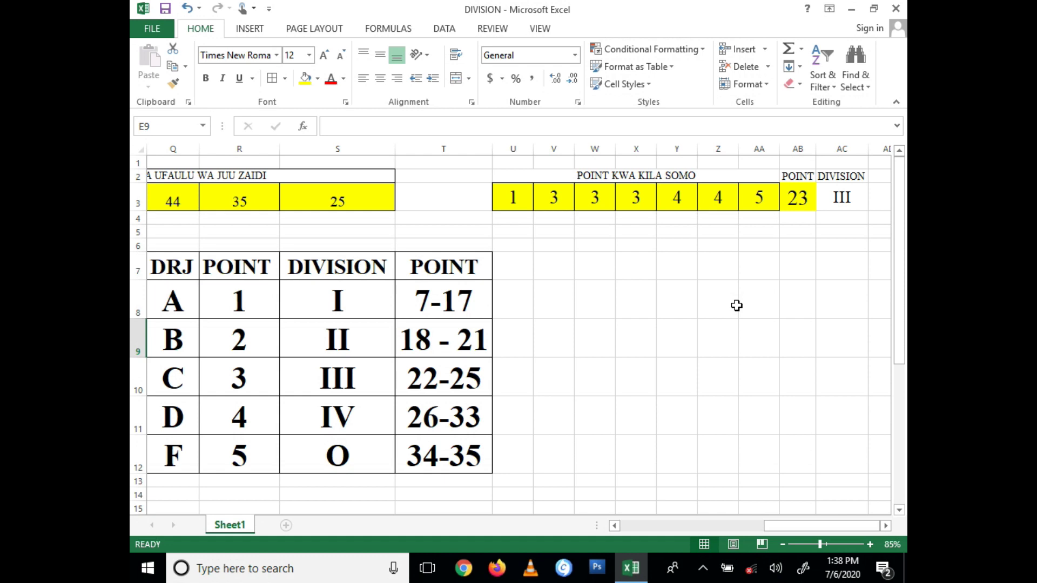
Try to wrap the AC3 division formula in an outer IF that returns "III" when the MATH score in J3 is below 30.
click(834, 203)
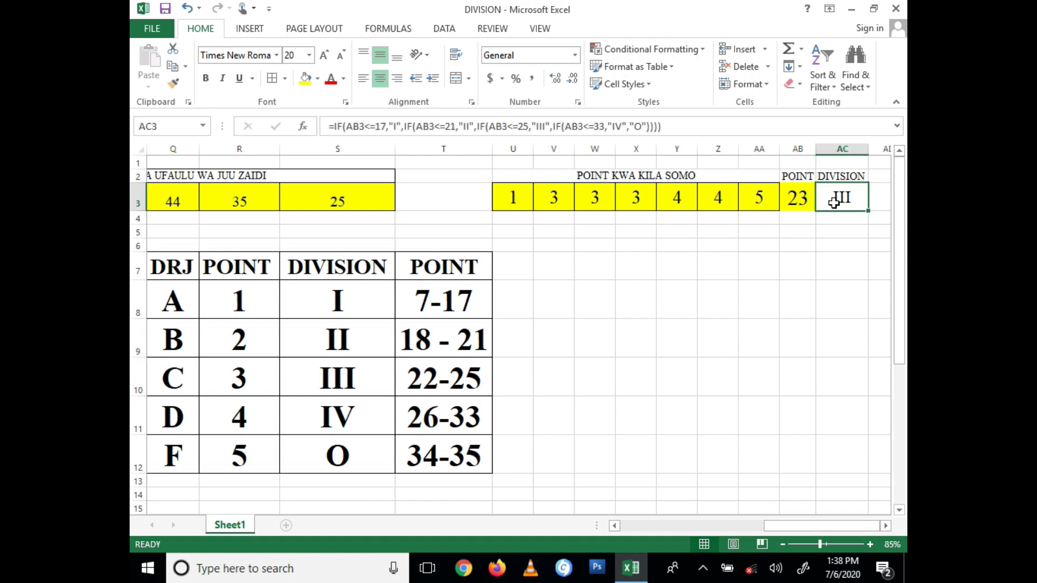
click(333, 126)
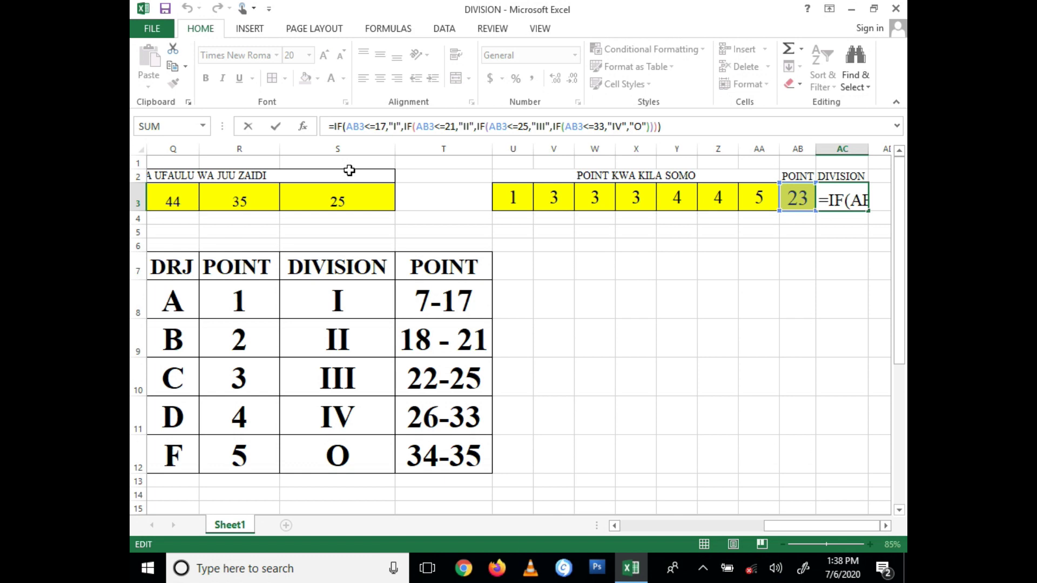
text(IF)
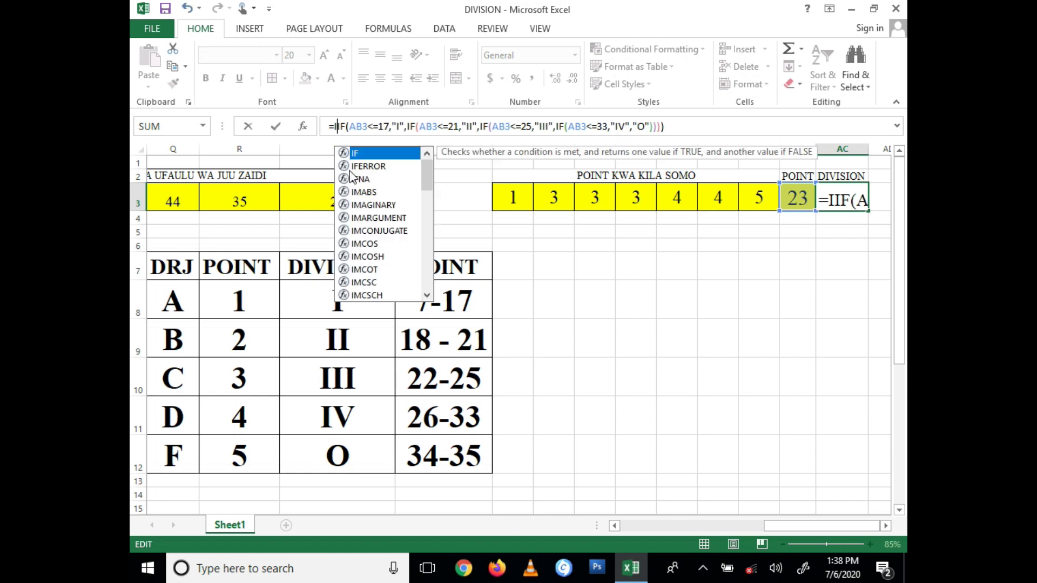
text(()
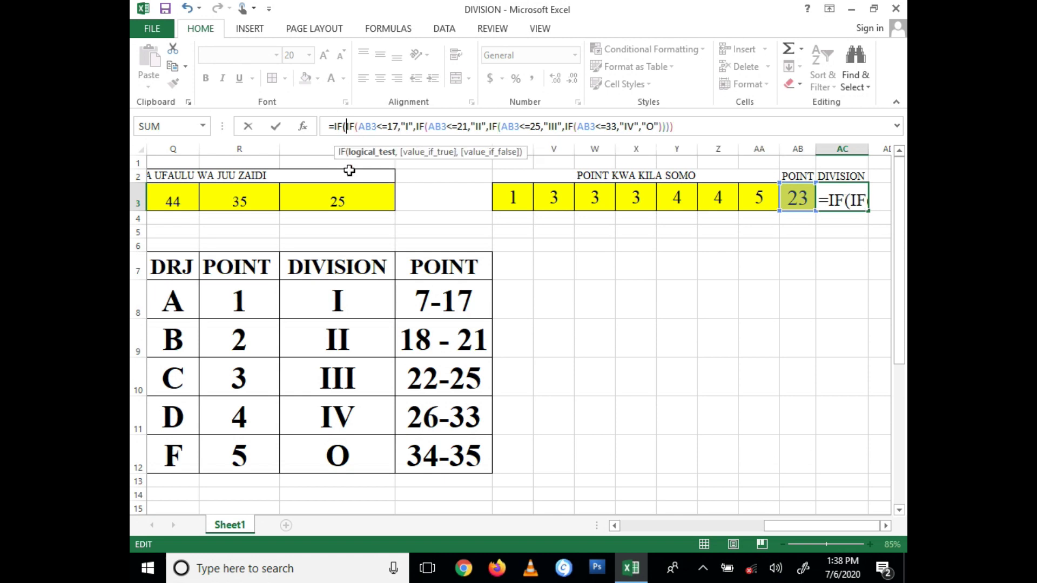
drag(773, 527, 655, 534)
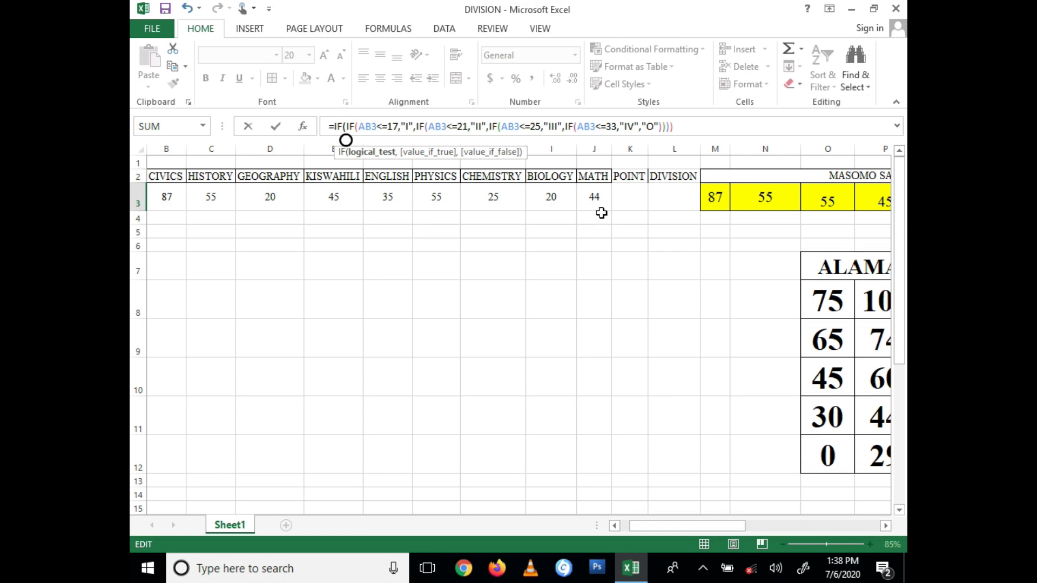
click(597, 197)
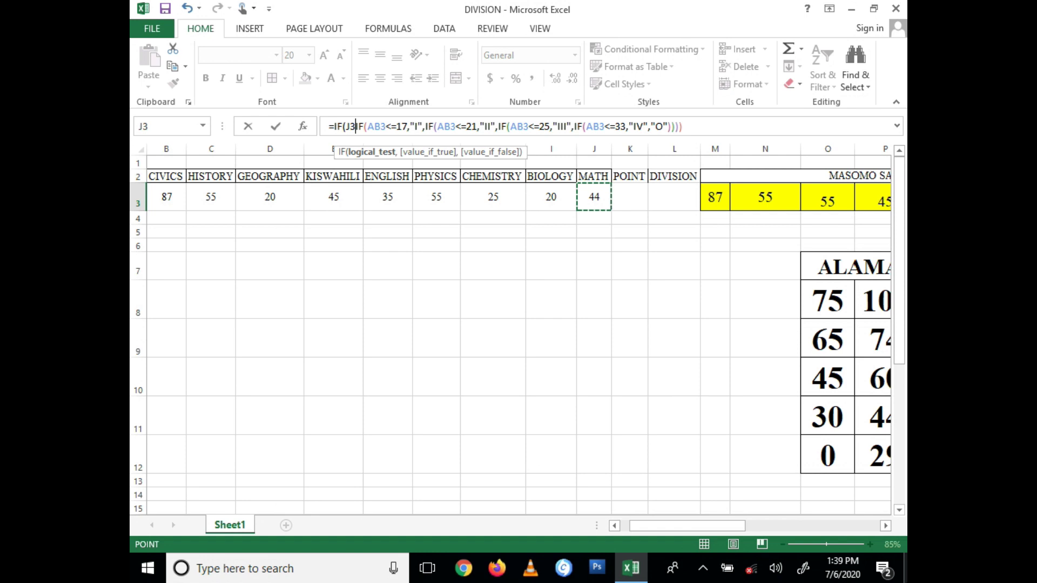
text(,)
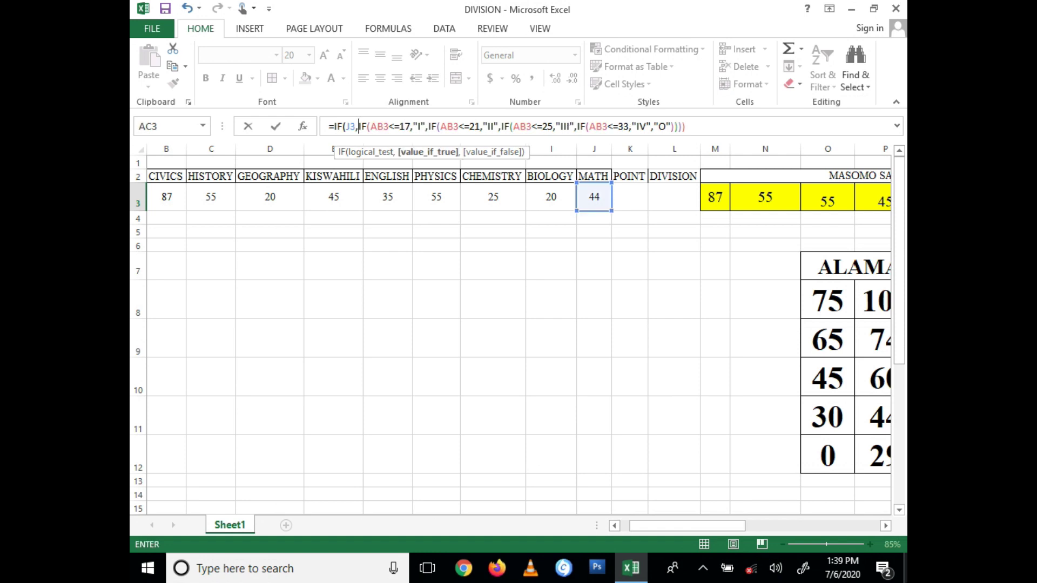
key(BackSpace)
text(<)
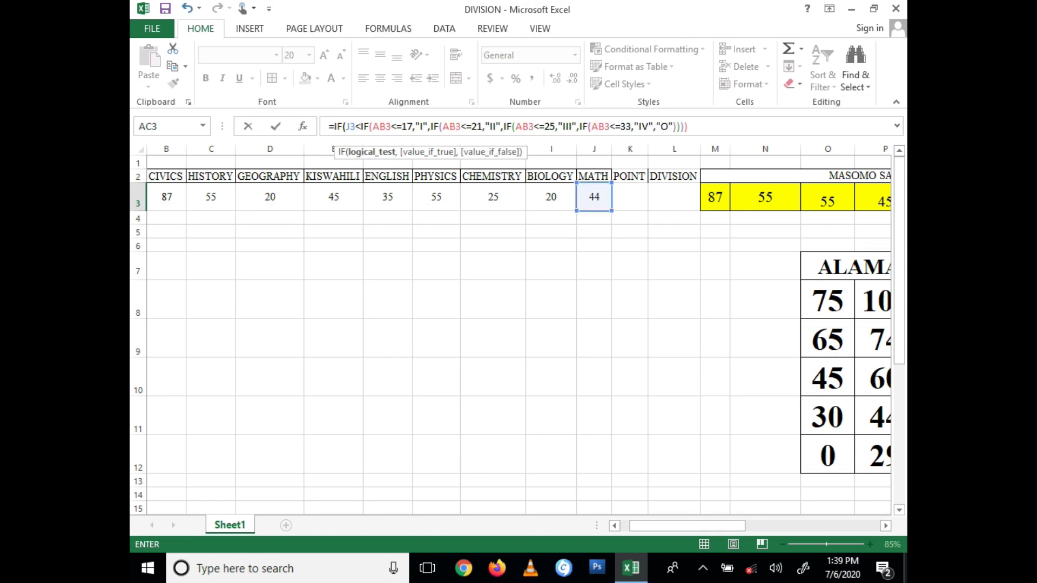
text(30)
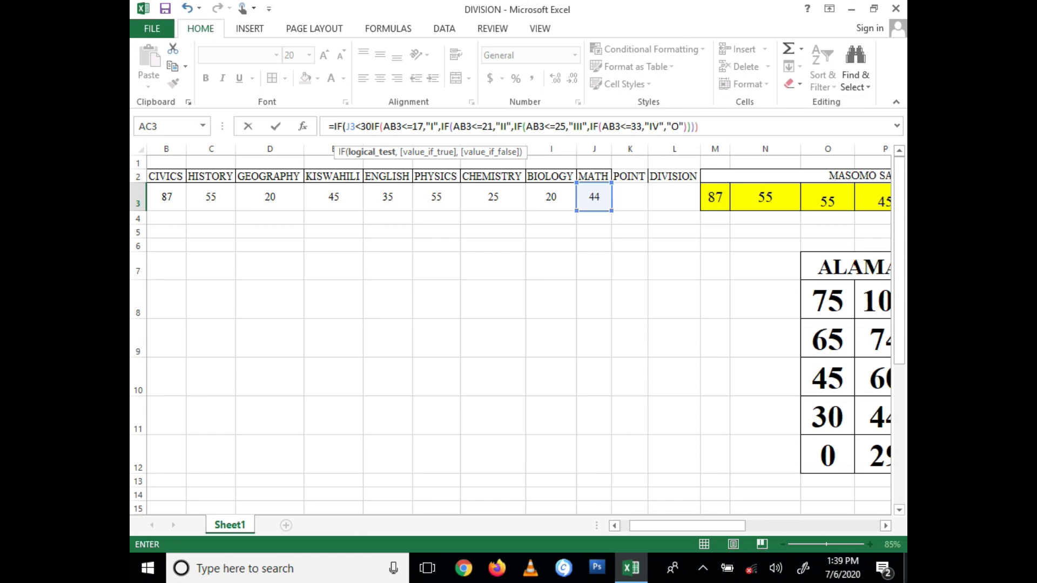
text(,)
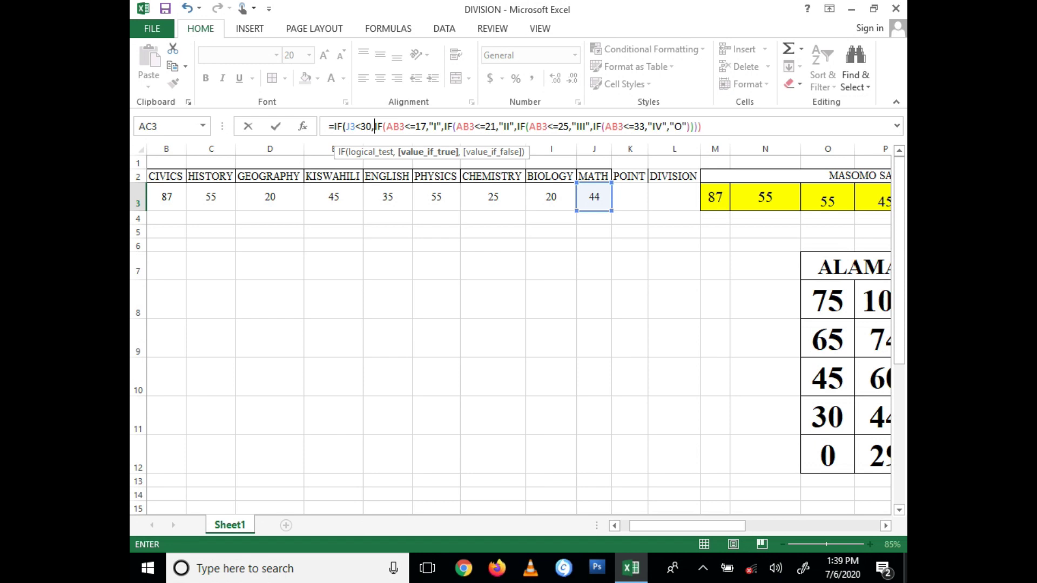
text("III)
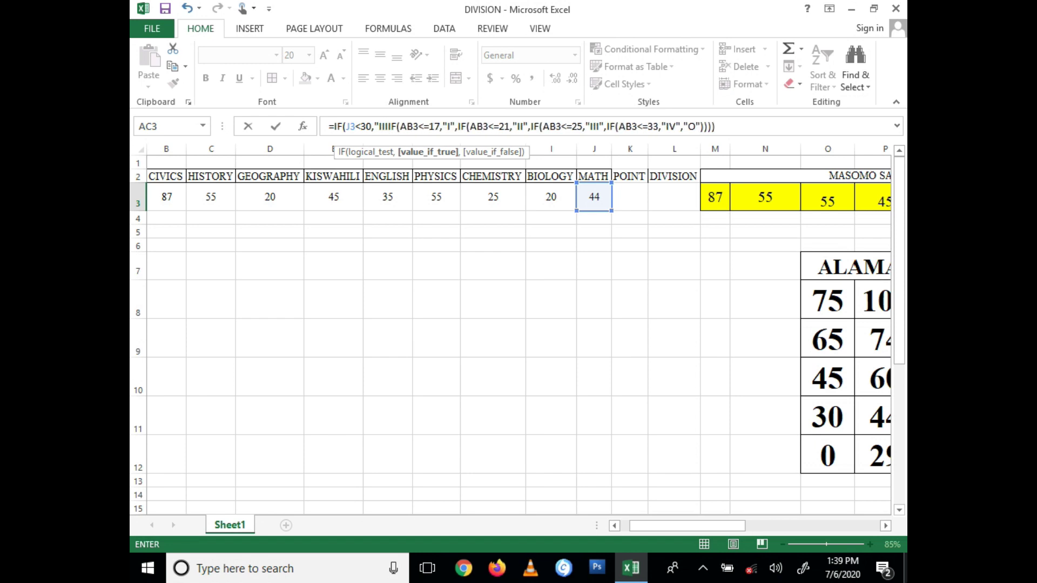
Remove the added J3<30 condition from the AC3 formula and commit the original nested IF.
key(BackSpace)
key(BackSpace)
key(BackSpace)
key(BackSpace)
key(BackSpace)
key(BackSpace)
key(BackSpace)
key(BackSpace)
key(BackSpace)
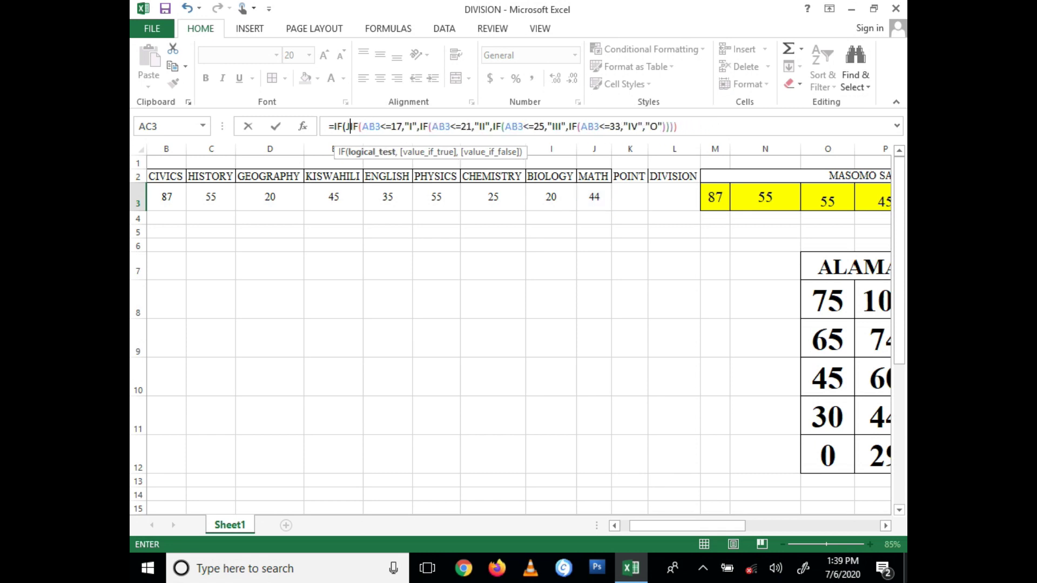
key(BackSpace)
key(BackSpace)
key(BackSpace)
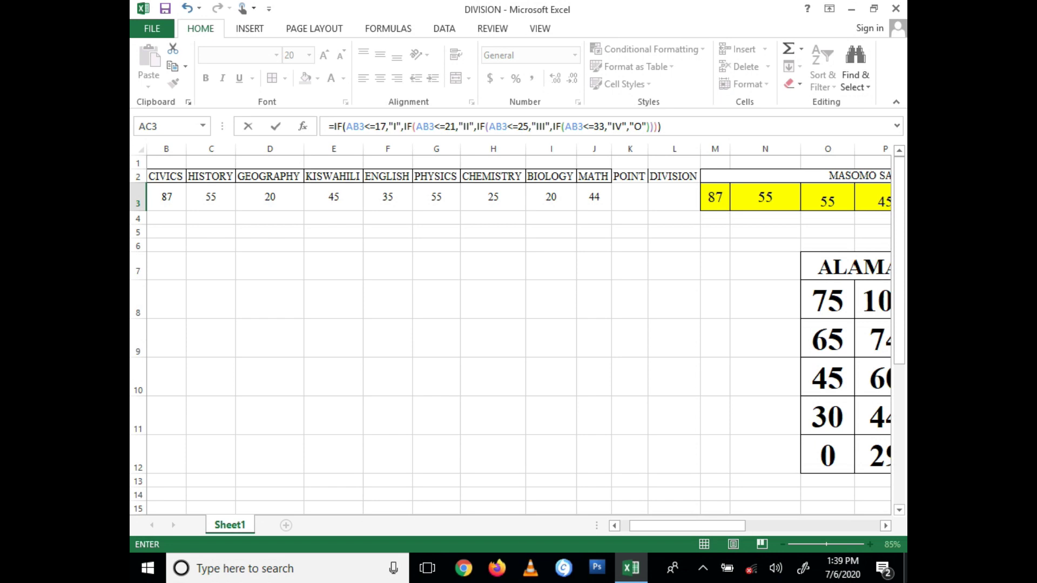
drag(725, 530, 842, 530)
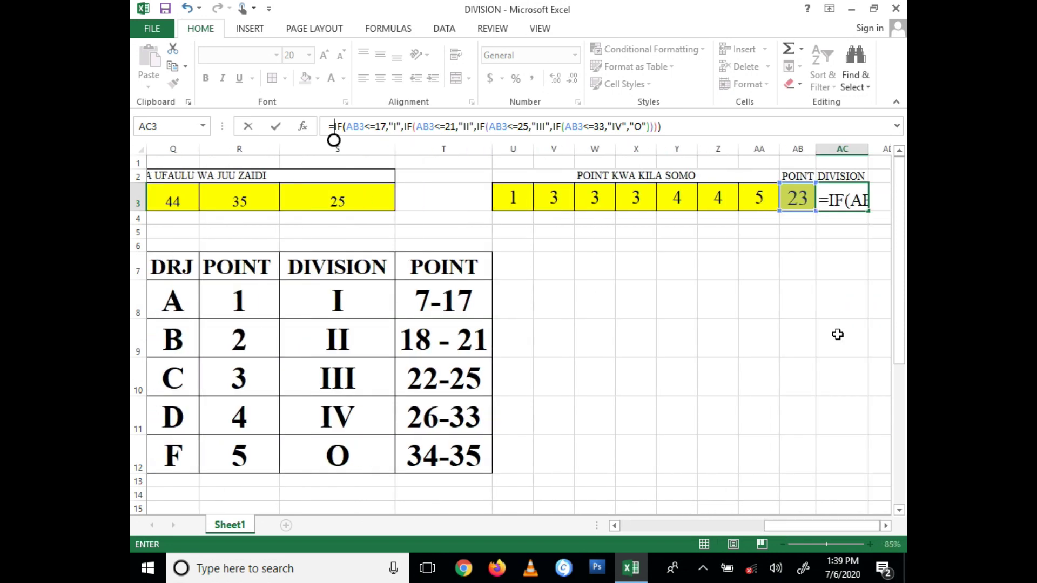
key(Return)
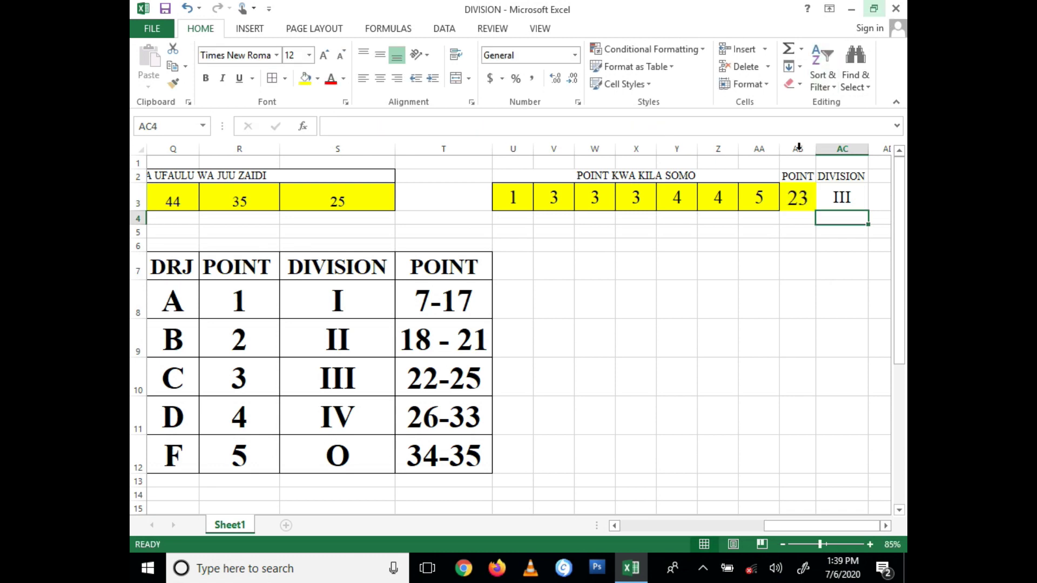
Review the point and division formula cells X3, AB3 and AC3 and the POINT and DIVISION cells K3 and L3.
click(827, 198)
click(798, 199)
click(832, 197)
click(672, 218)
click(630, 199)
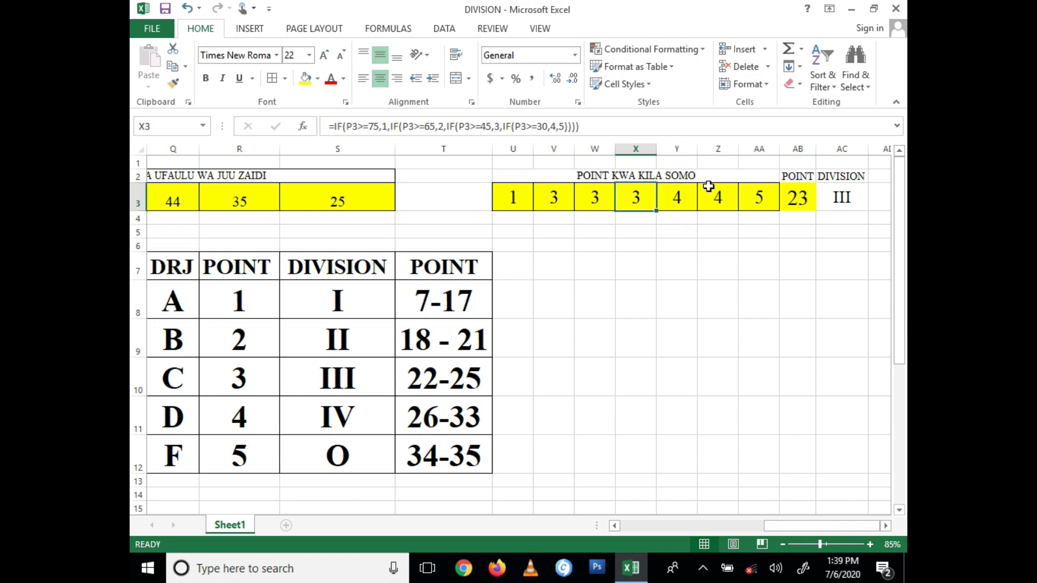
drag(778, 525, 635, 525)
click(687, 198)
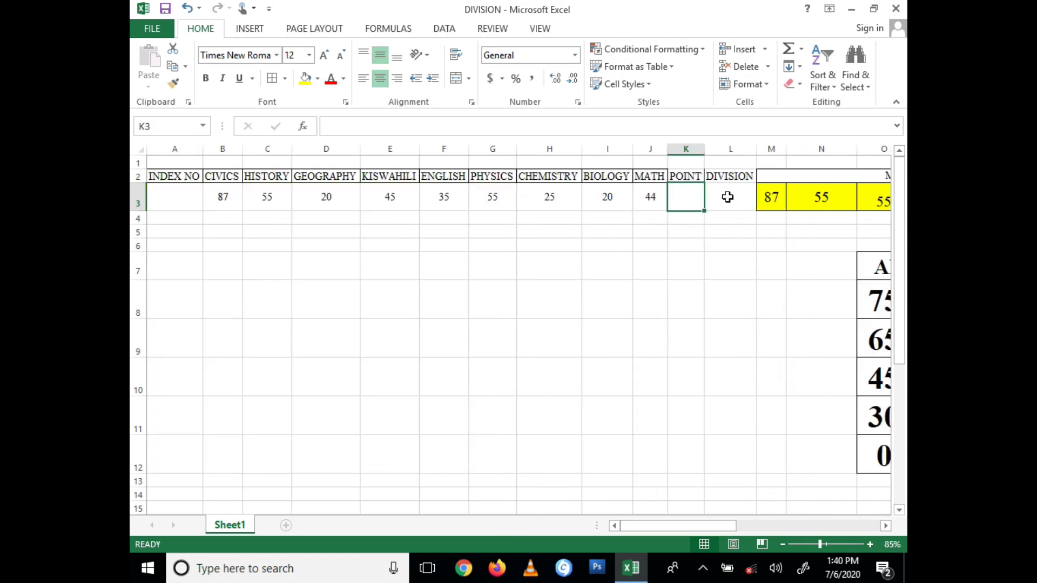
click(731, 199)
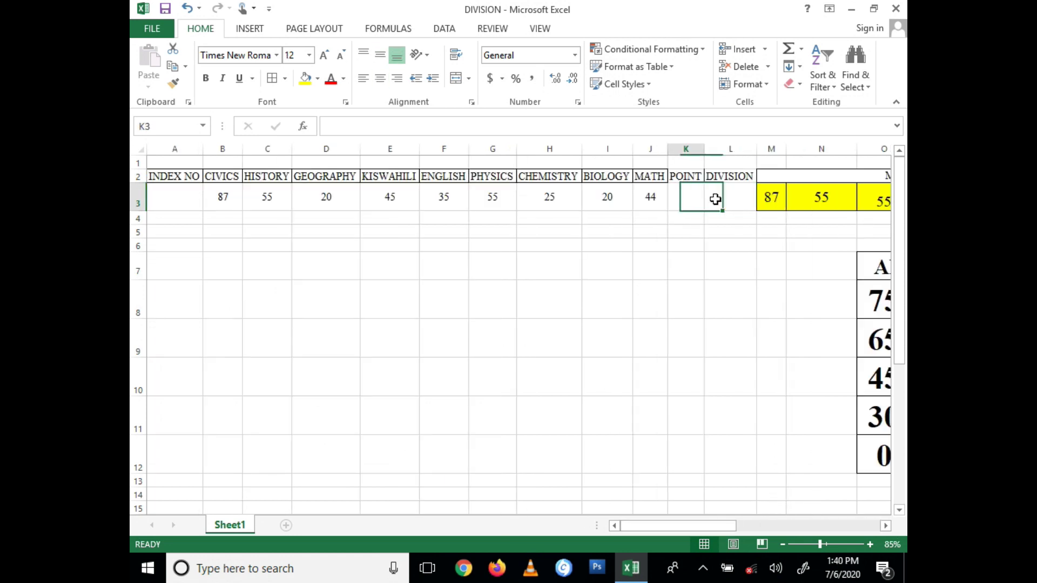
click(679, 217)
click(682, 200)
click(726, 198)
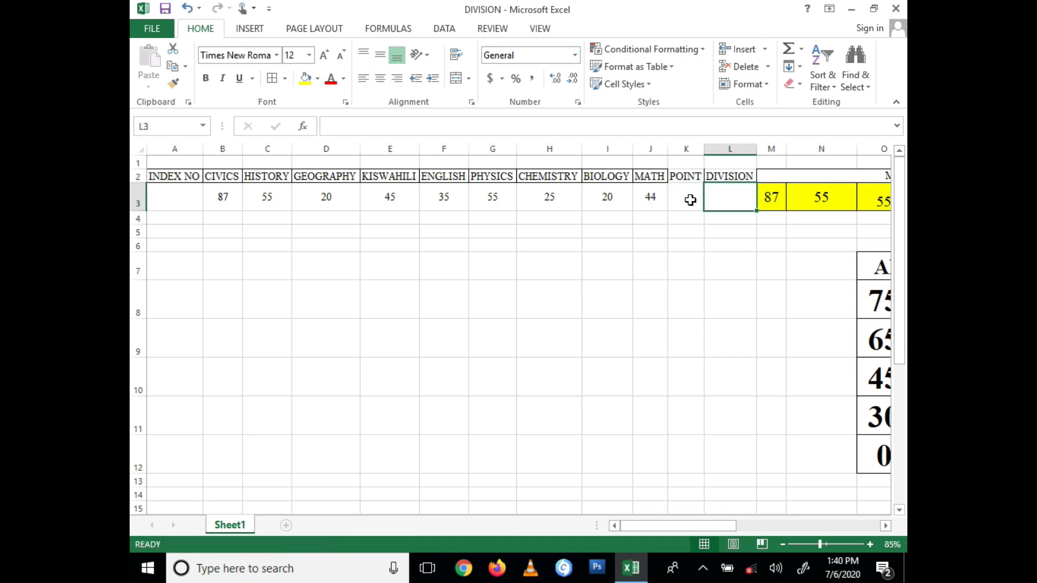
click(701, 199)
drag(711, 525, 815, 428)
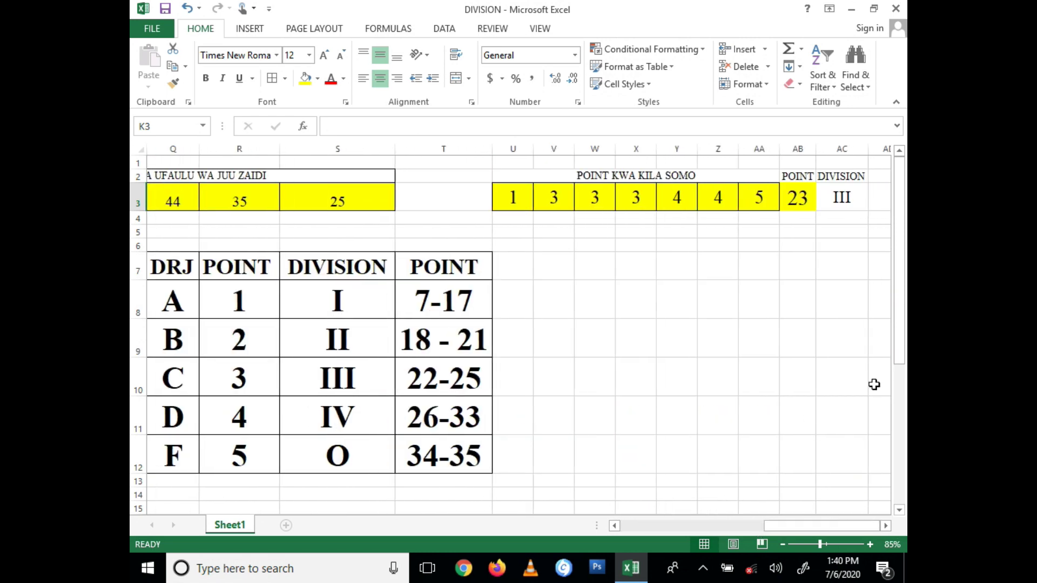
drag(898, 238, 888, 180)
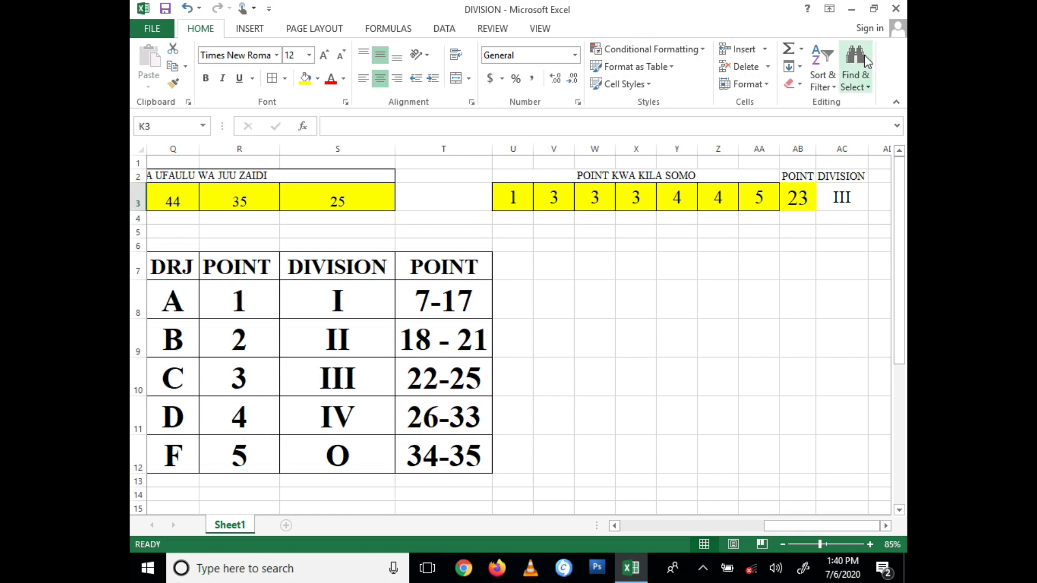
click(702, 568)
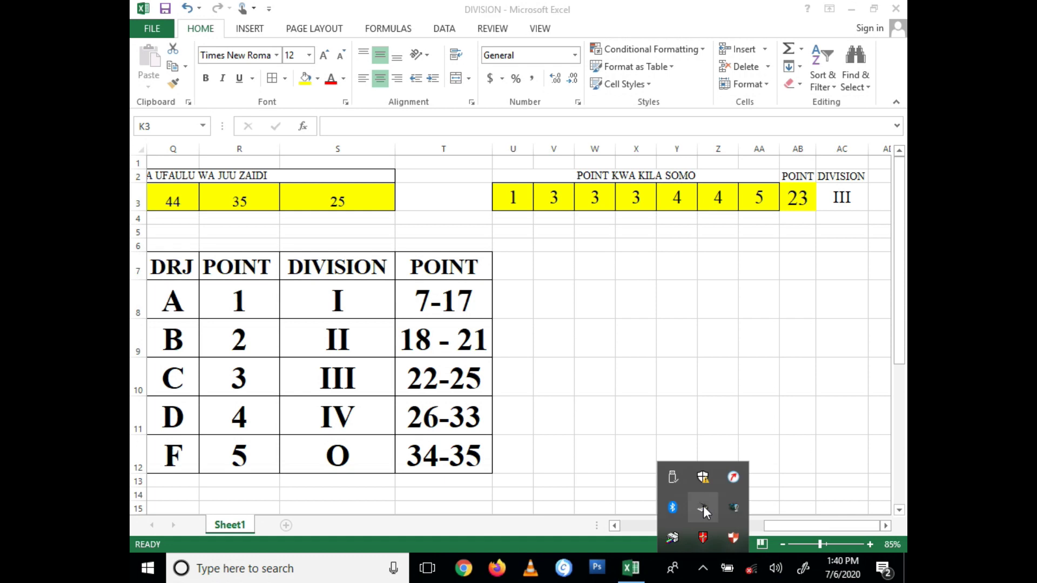
right_click(734, 508)
click(778, 415)
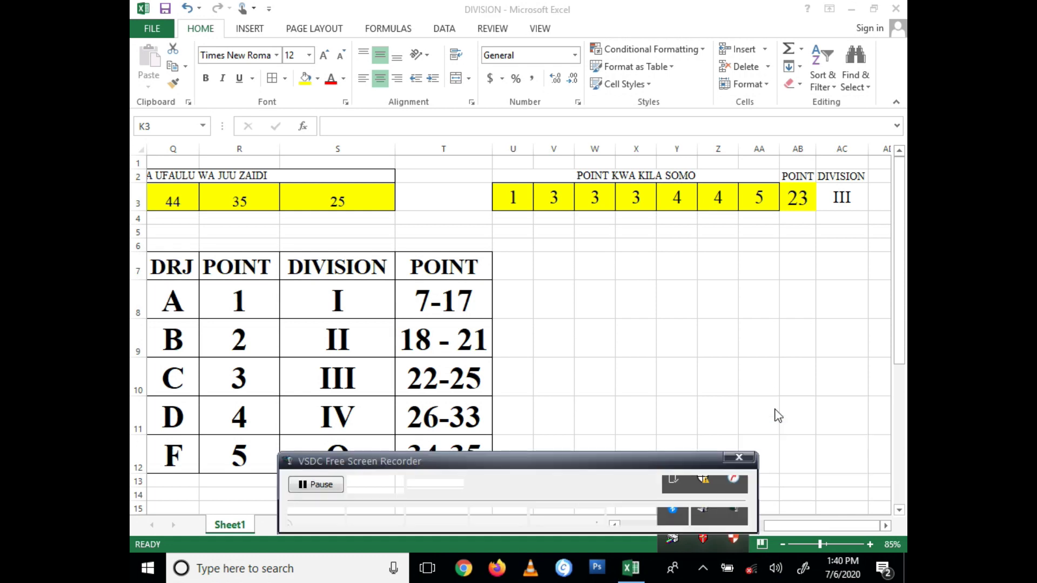